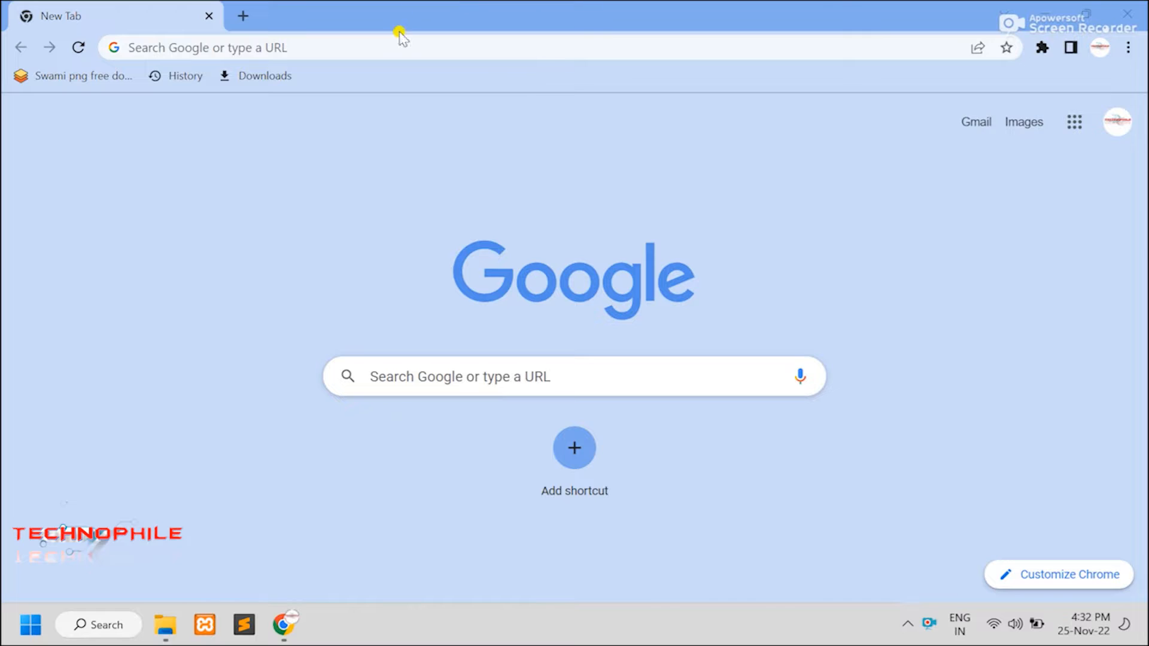
Search the web for "animated drawing" and open the Animated Drawings site at sketch.metademolab.com.
{"action": "type", "text": "animated d"}
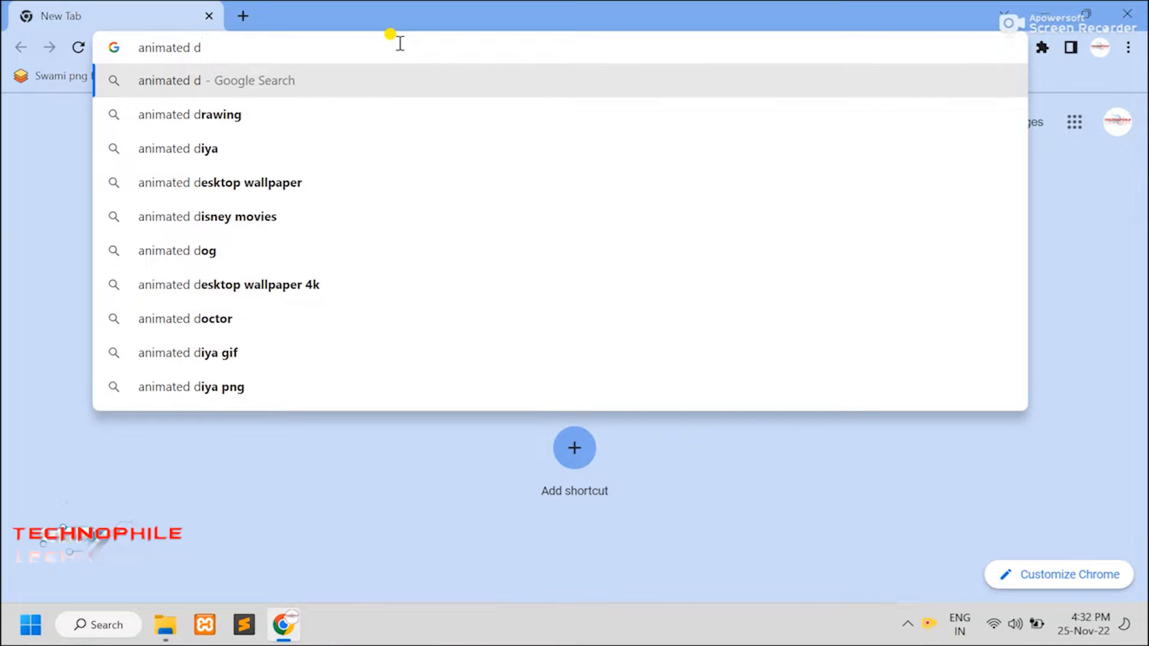
{"action": "key", "text": "Down"}
{"action": "key", "text": "Return"}
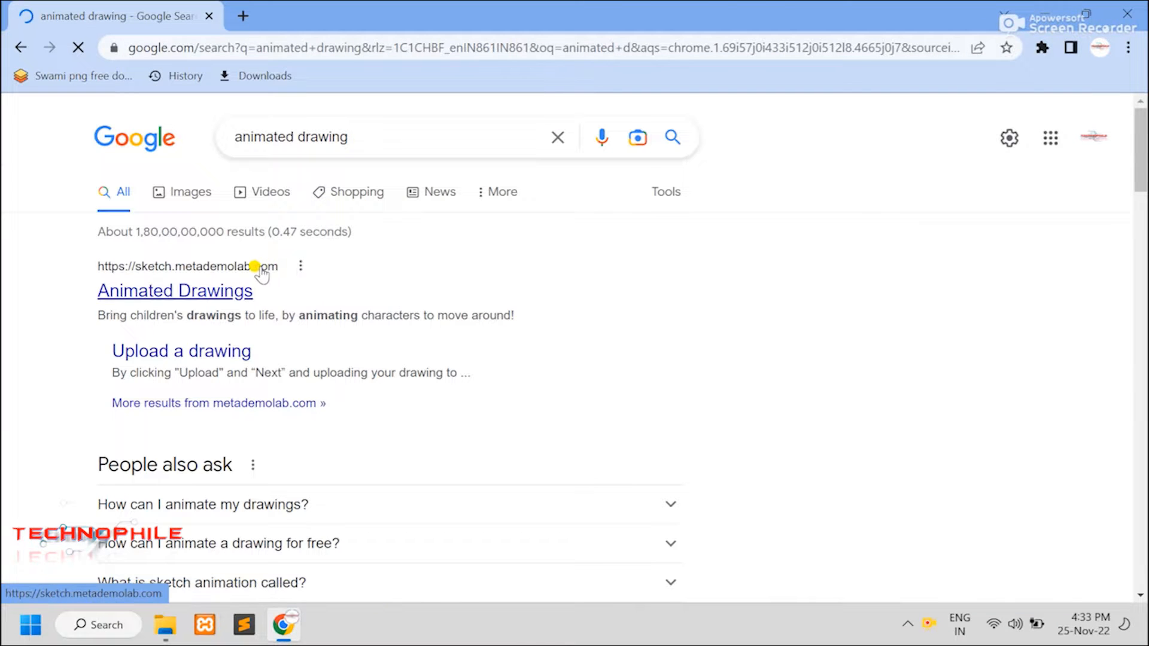
{"action": "left_click", "coordinate": [183, 296]}
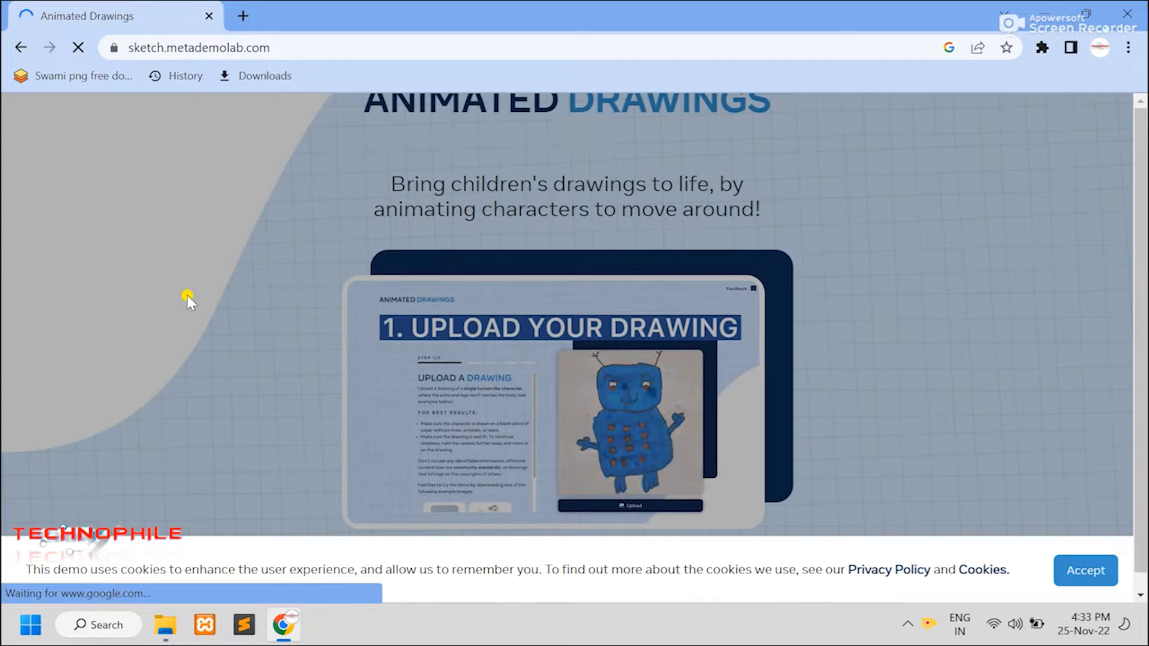
Accept the site's cookies, reduce the page zoom to 90%, and get started with a new drawing.
{"action": "left_click", "coordinate": [1081, 569]}
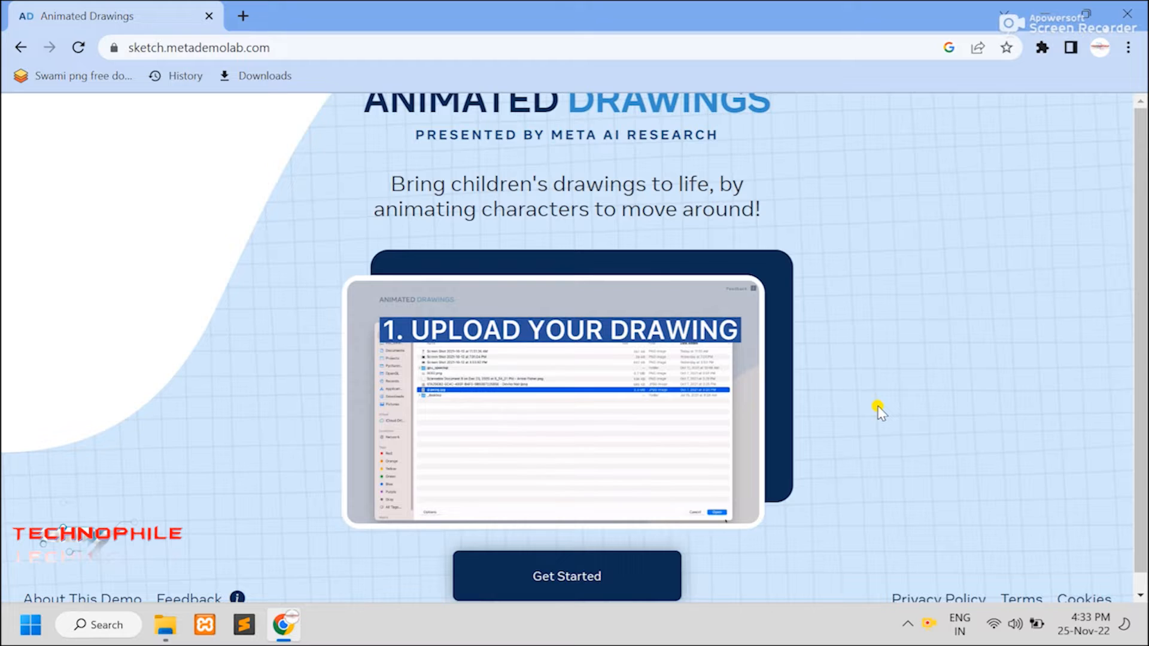
{"action": "key", "text": "ctrl+minus"}
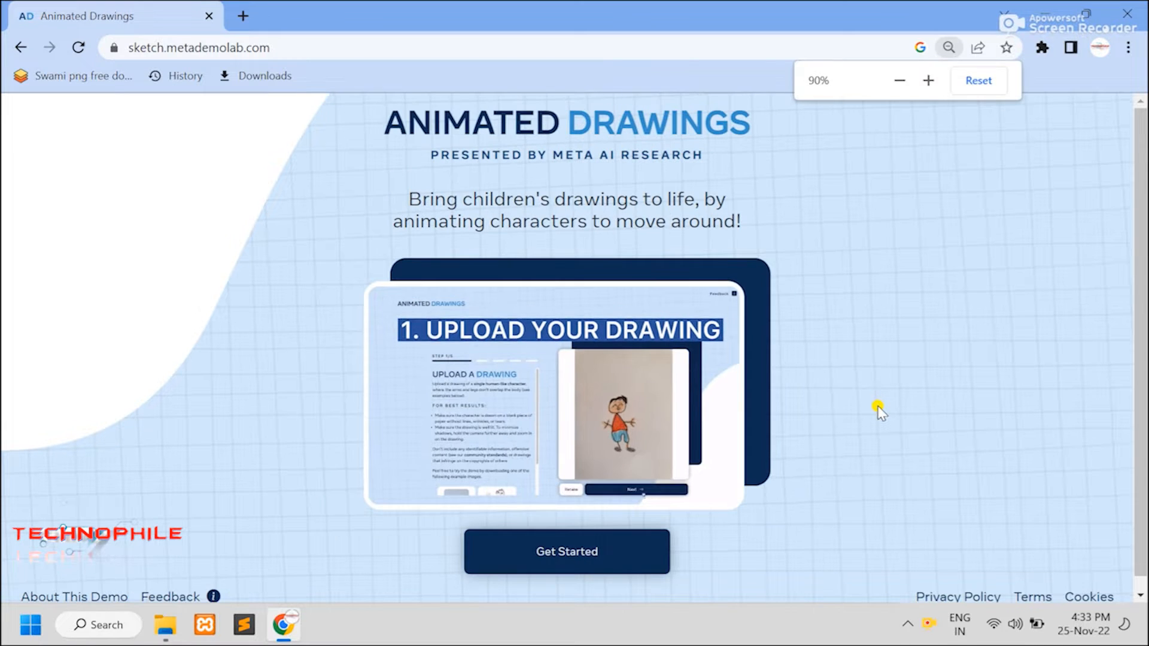
{"action": "left_click", "coordinate": [549, 551]}
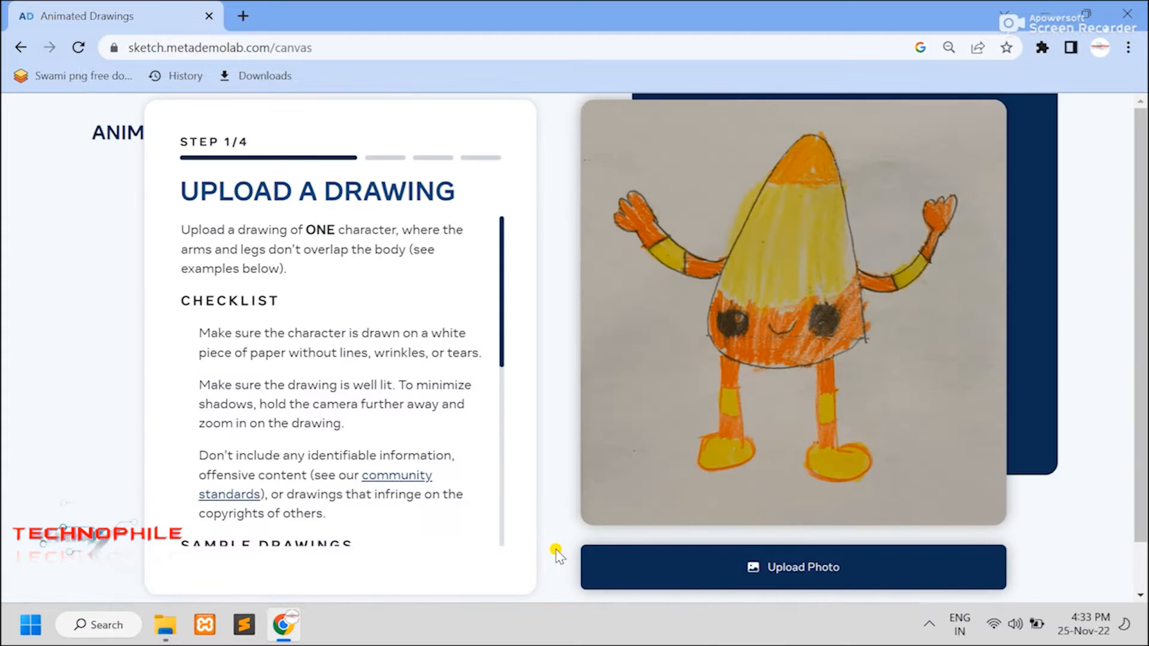
Upload the drawing 28693b9831c95cc8e32557b17ebd98a7.jpg from the ART folder on the Desktop and agree to its use for research.
{"action": "scroll", "coordinate": [399, 399], "scroll_direction": "down", "scroll_amount": 3}
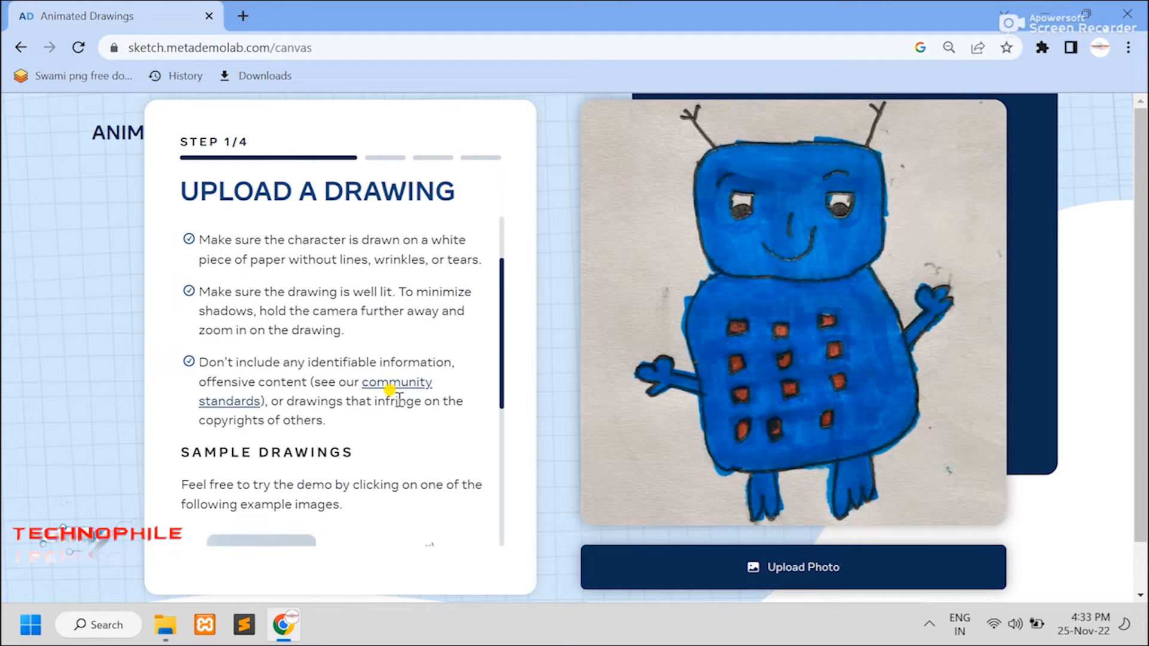
{"action": "scroll", "coordinate": [399, 401], "scroll_direction": "down", "scroll_amount": 4}
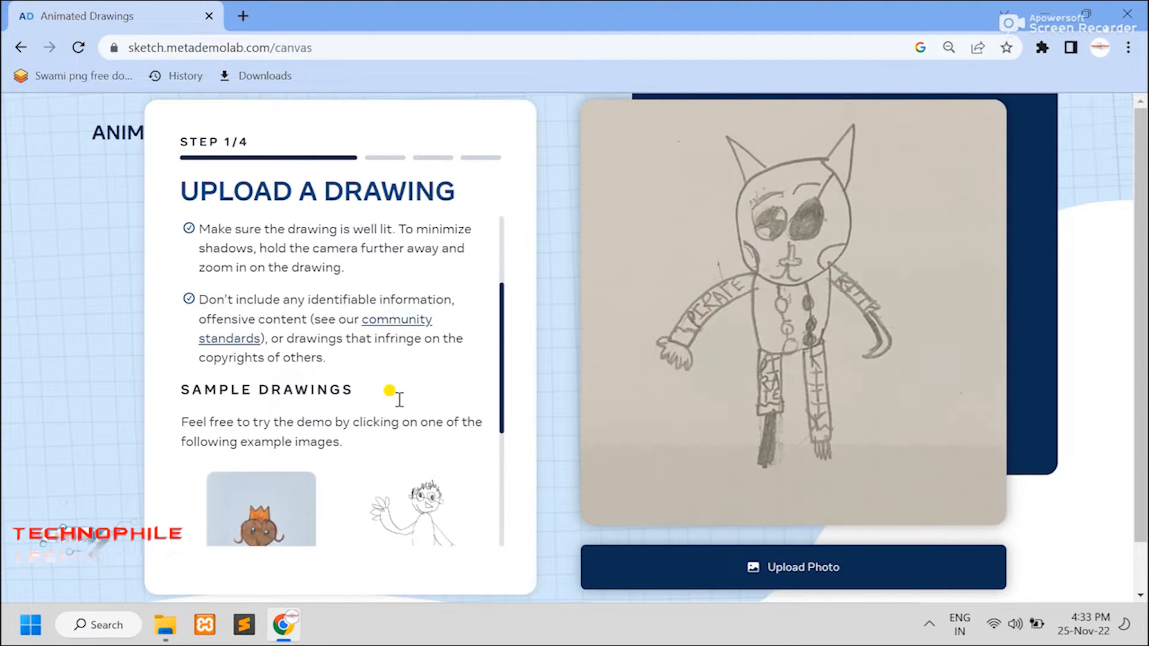
{"action": "scroll", "coordinate": [395, 407], "scroll_direction": "down", "scroll_amount": 3}
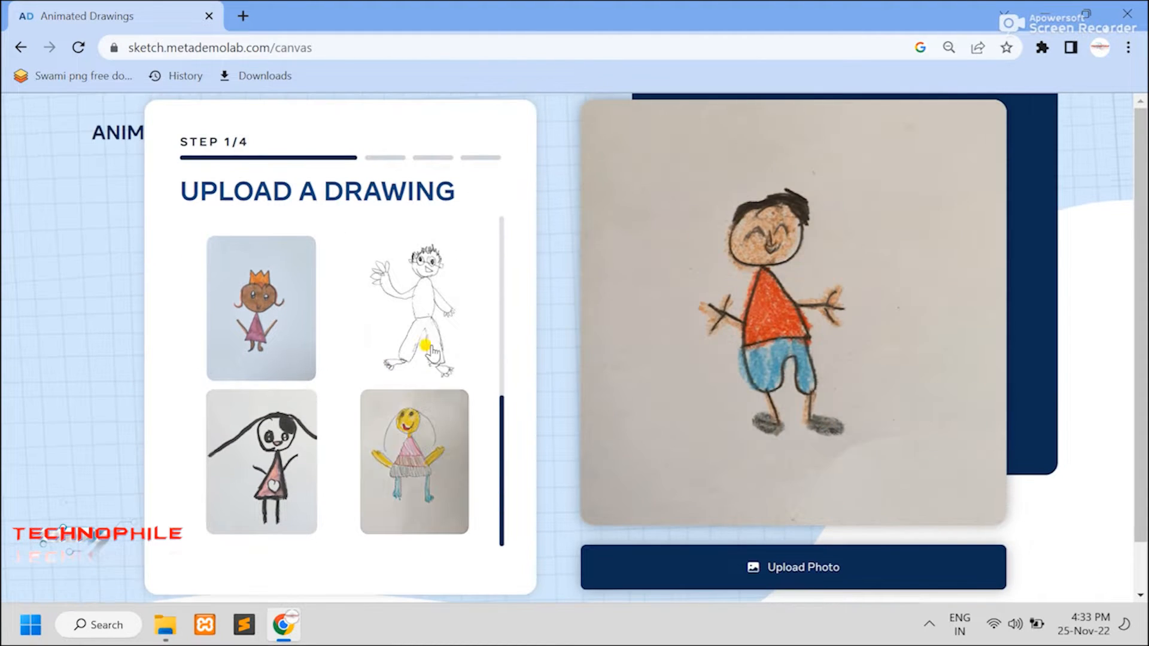
{"action": "scroll", "coordinate": [413, 377], "scroll_direction": "up", "scroll_amount": 4}
{"action": "scroll", "coordinate": [426, 299], "scroll_direction": "up", "scroll_amount": 3}
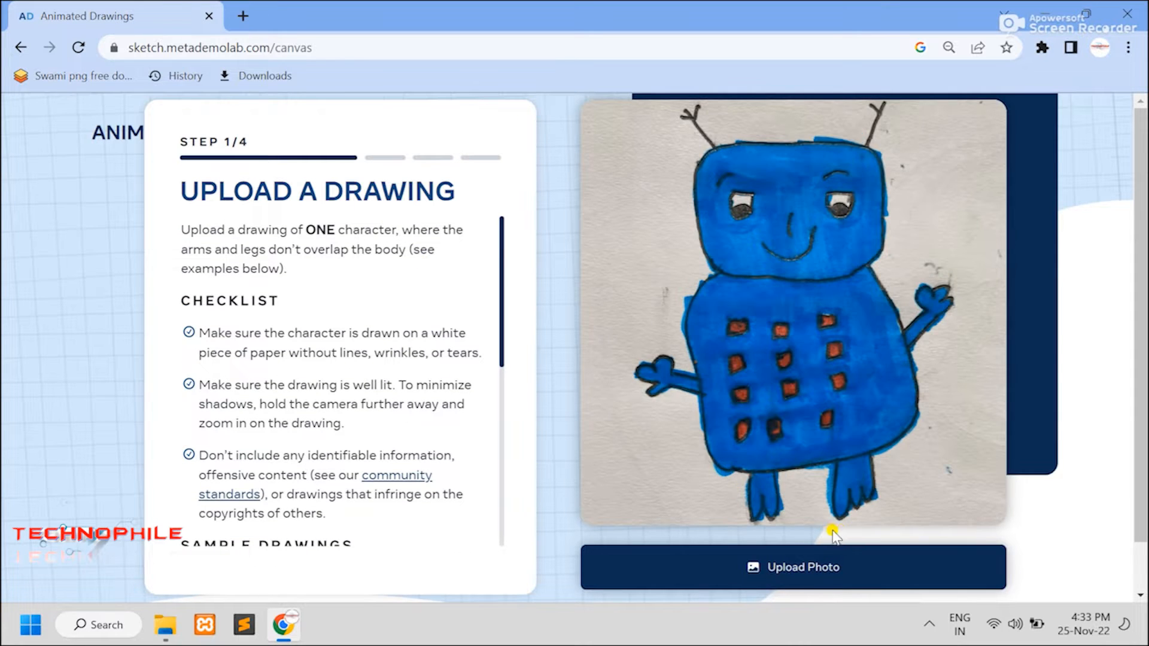
{"action": "left_click", "coordinate": [780, 568]}
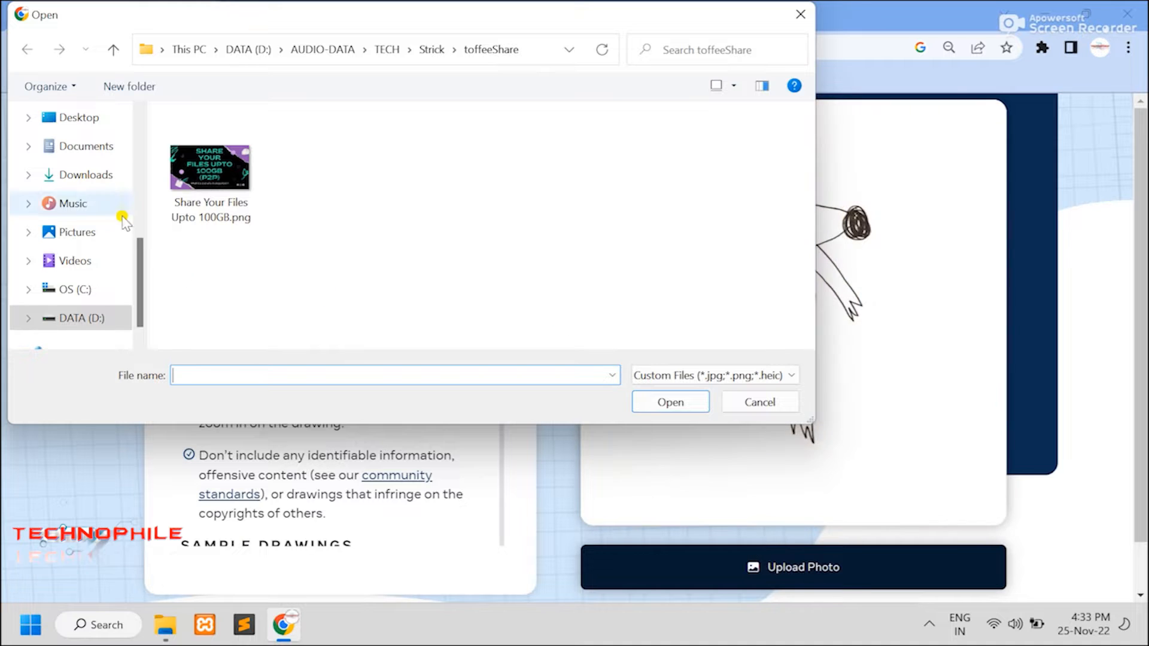
{"action": "left_click", "coordinate": [75, 119]}
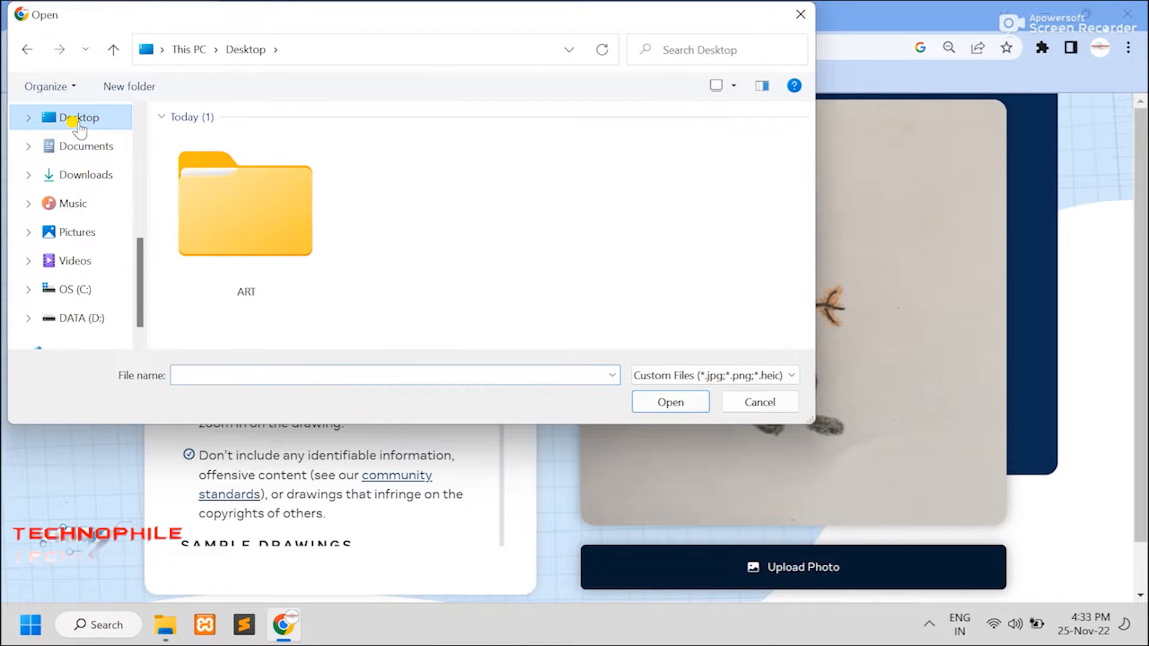
{"action": "double_click", "coordinate": [265, 218]}
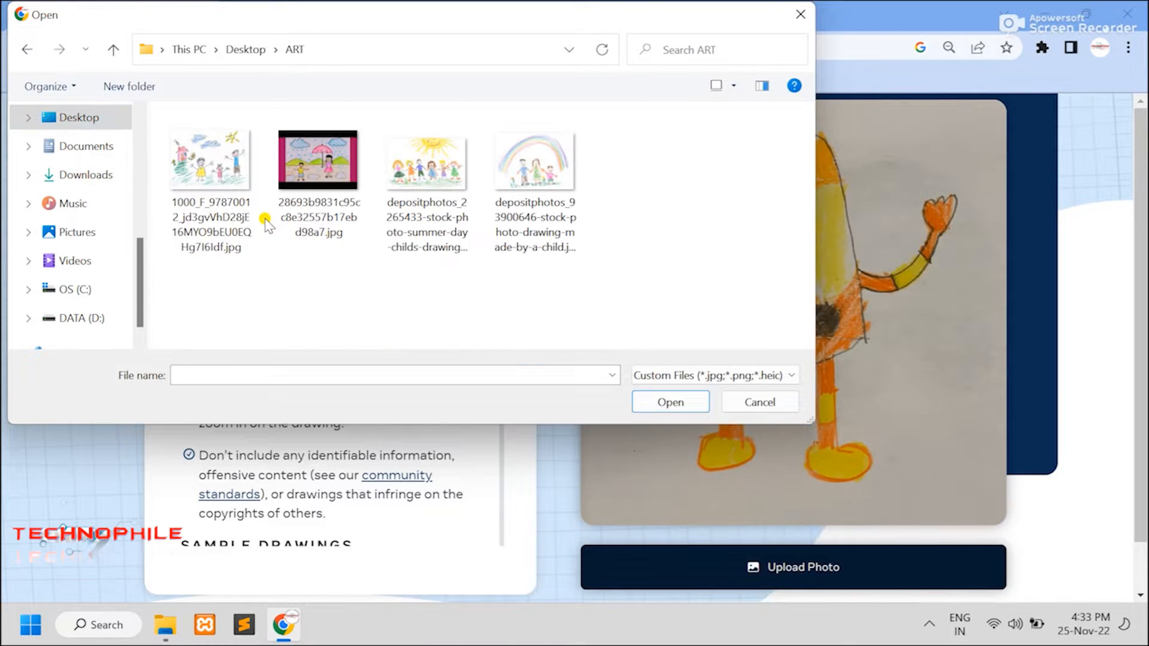
{"action": "left_click", "coordinate": [318, 180]}
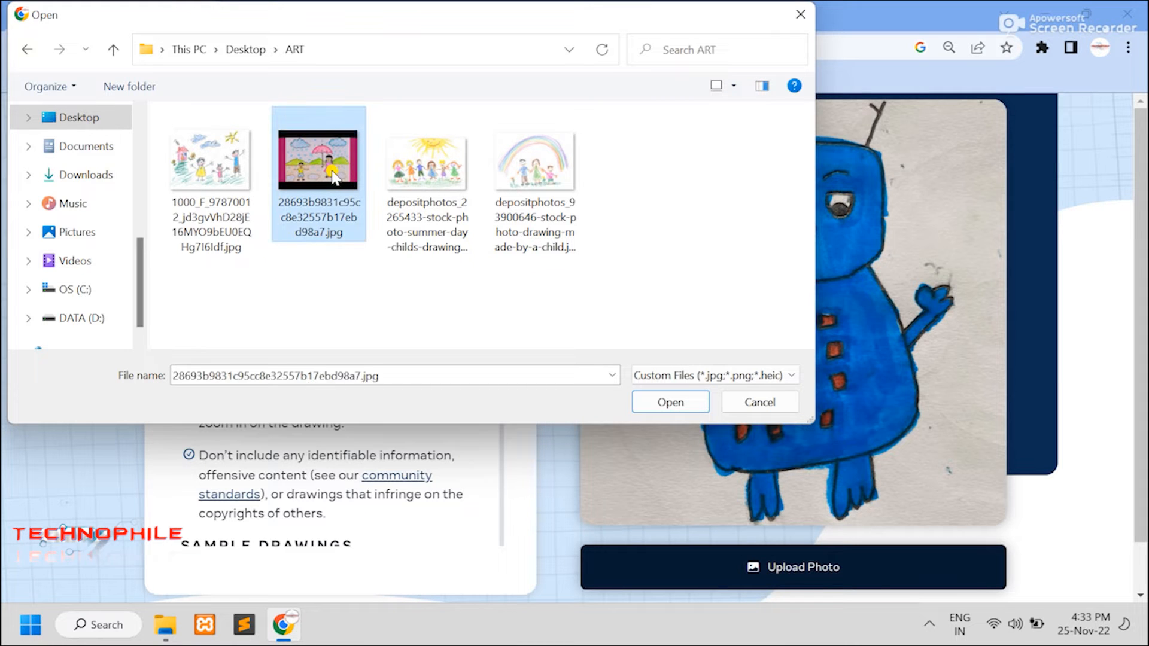
{"action": "left_click", "coordinate": [672, 410]}
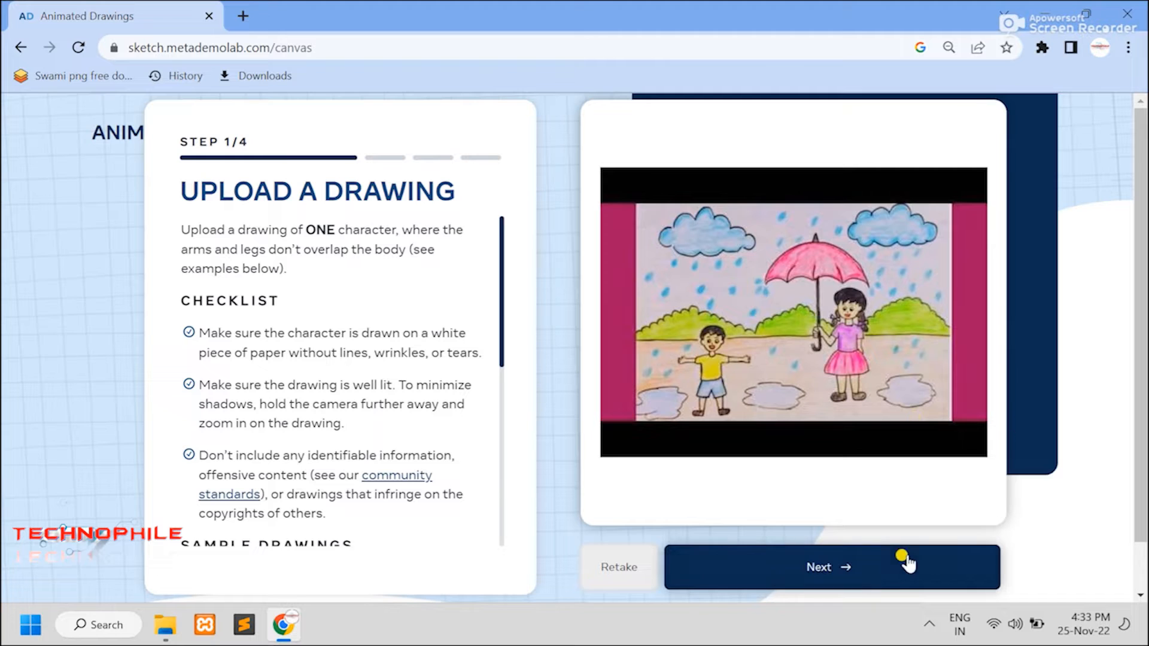
{"action": "left_click", "coordinate": [829, 572]}
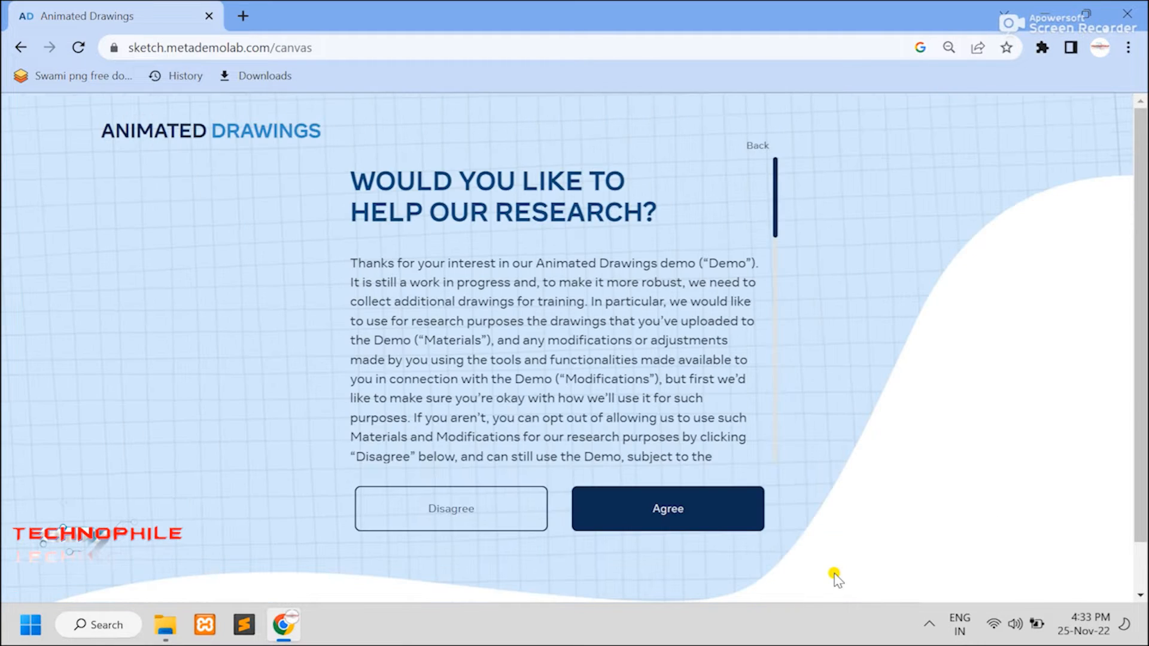
{"action": "left_click", "coordinate": [664, 511]}
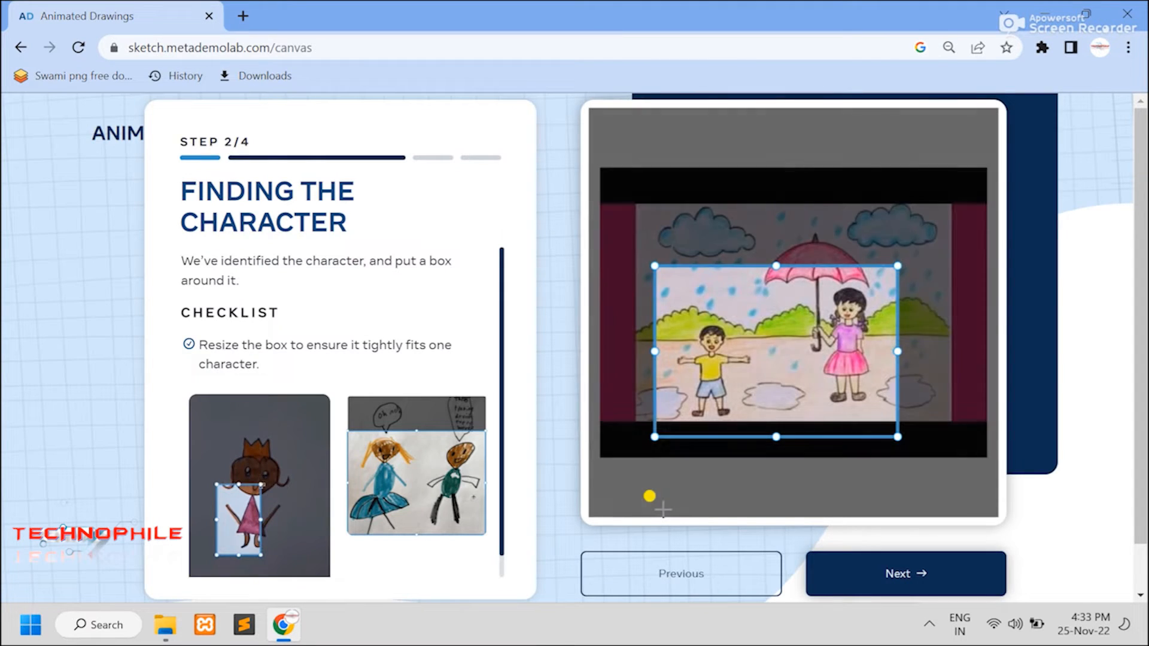
Shrink the character box to fit tightly around the boy in the yellow shirt, and accept his separated mask as it is.
{"action": "left_click_drag", "start_coordinate": [896, 352], "coordinate": [759, 352]}
{"action": "left_click_drag", "start_coordinate": [654, 350], "coordinate": [670, 351]}
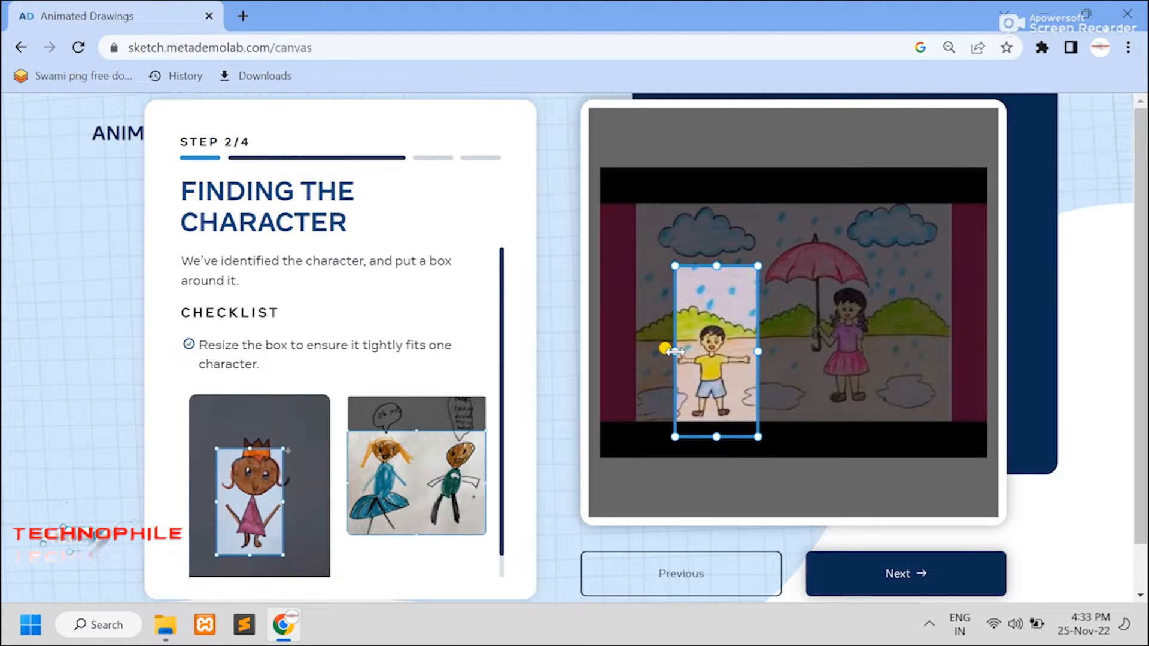
{"action": "left_click_drag", "start_coordinate": [717, 432], "coordinate": [717, 422]}
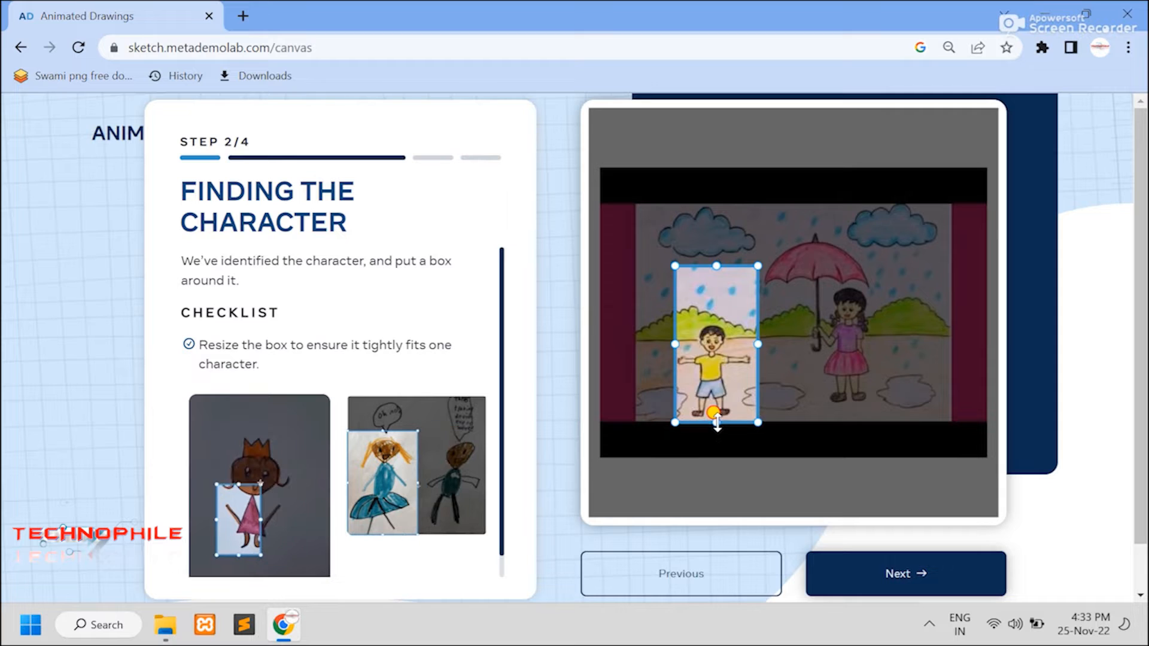
{"action": "left_click_drag", "start_coordinate": [716, 266], "coordinate": [717, 318]}
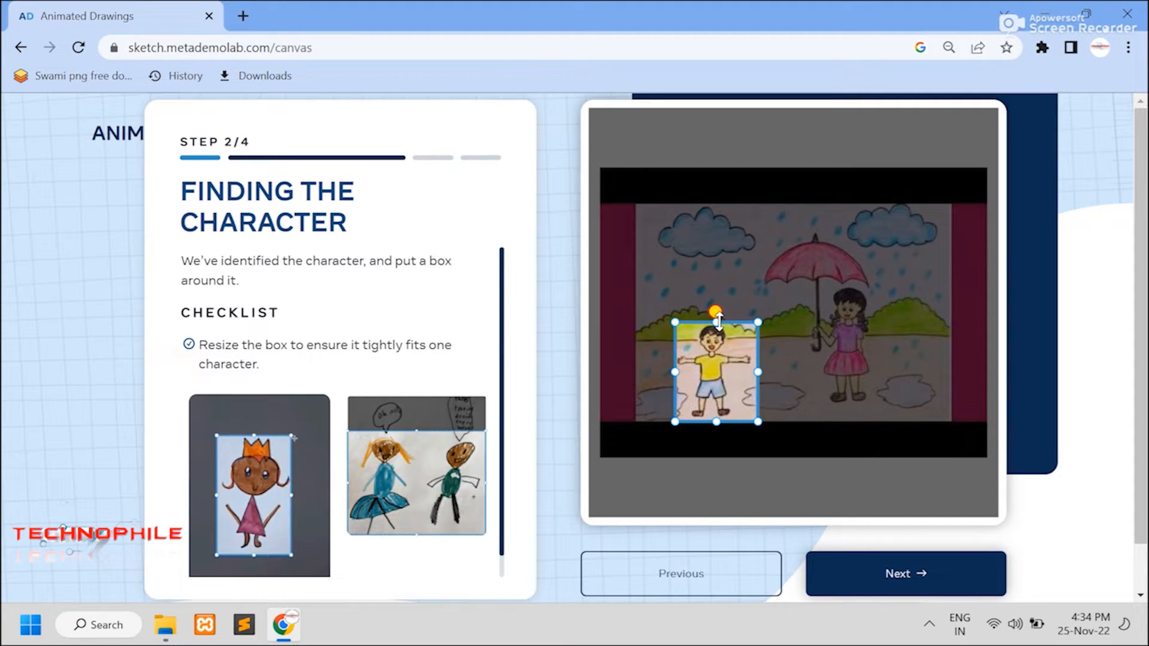
{"action": "left_click", "coordinate": [911, 572]}
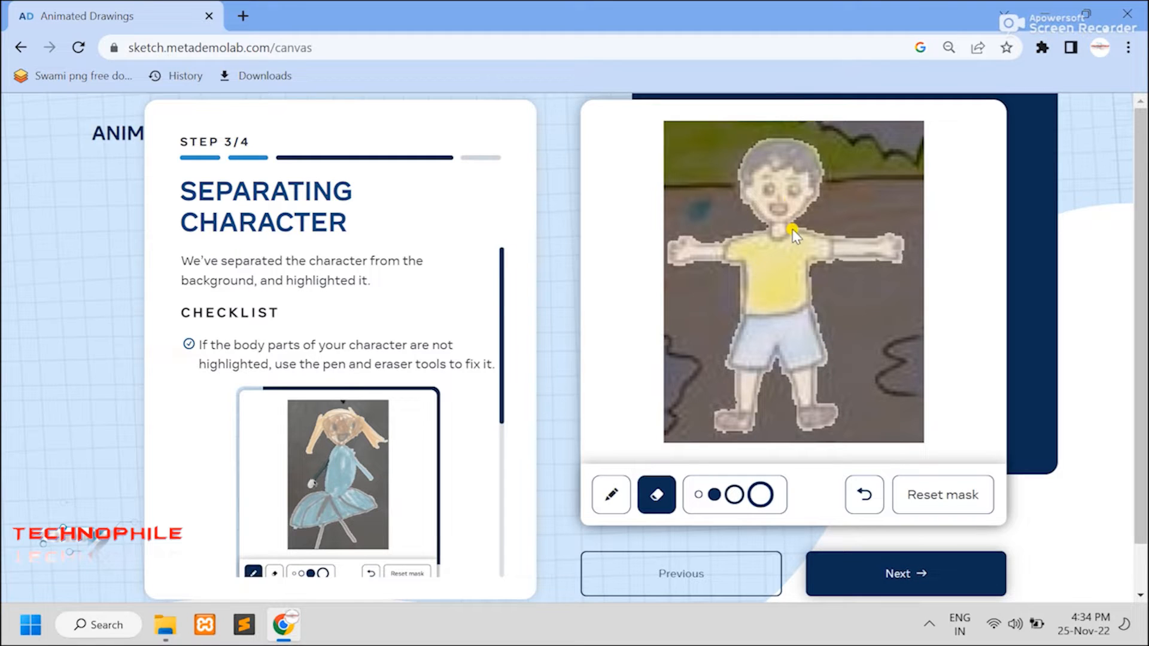
{"action": "left_click", "coordinate": [896, 578]}
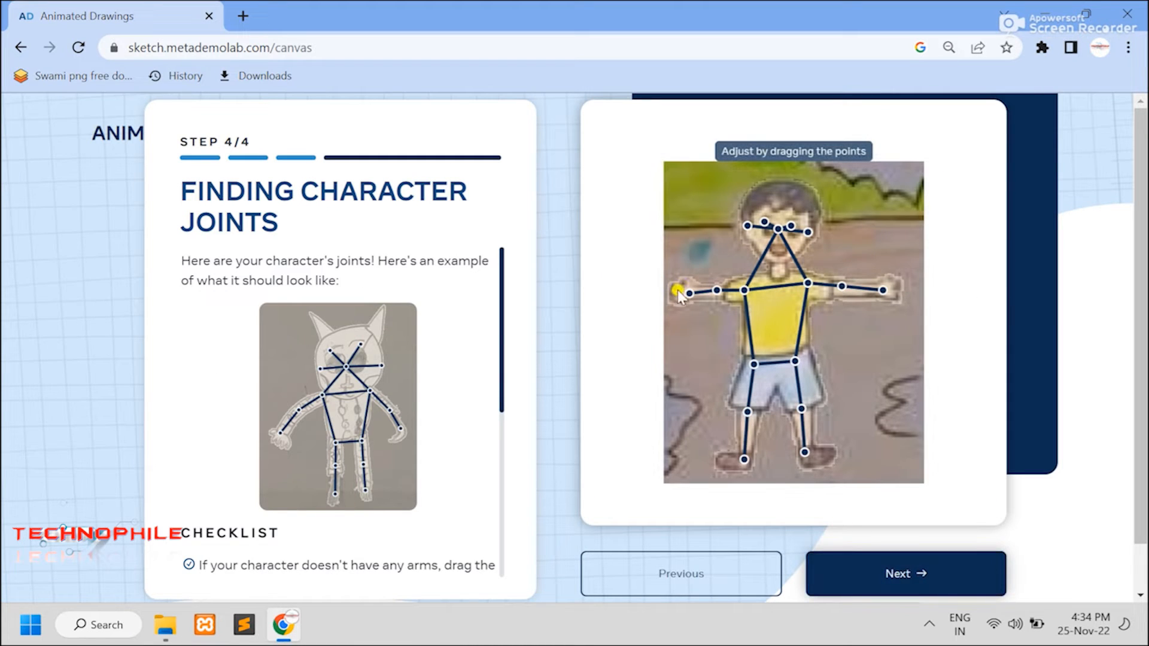
Adjust the boy's joints: wrists out onto the hands, eye points up into the hair, left ear to the head's edge; accept them.
{"action": "left_click_drag", "start_coordinate": [675, 291], "coordinate": [676, 290]}
{"action": "left_click", "coordinate": [886, 290]}
{"action": "left_click", "coordinate": [764, 222]}
{"action": "left_click_drag", "start_coordinate": [761, 193], "coordinate": [762, 195]}
{"action": "left_click", "coordinate": [791, 223]}
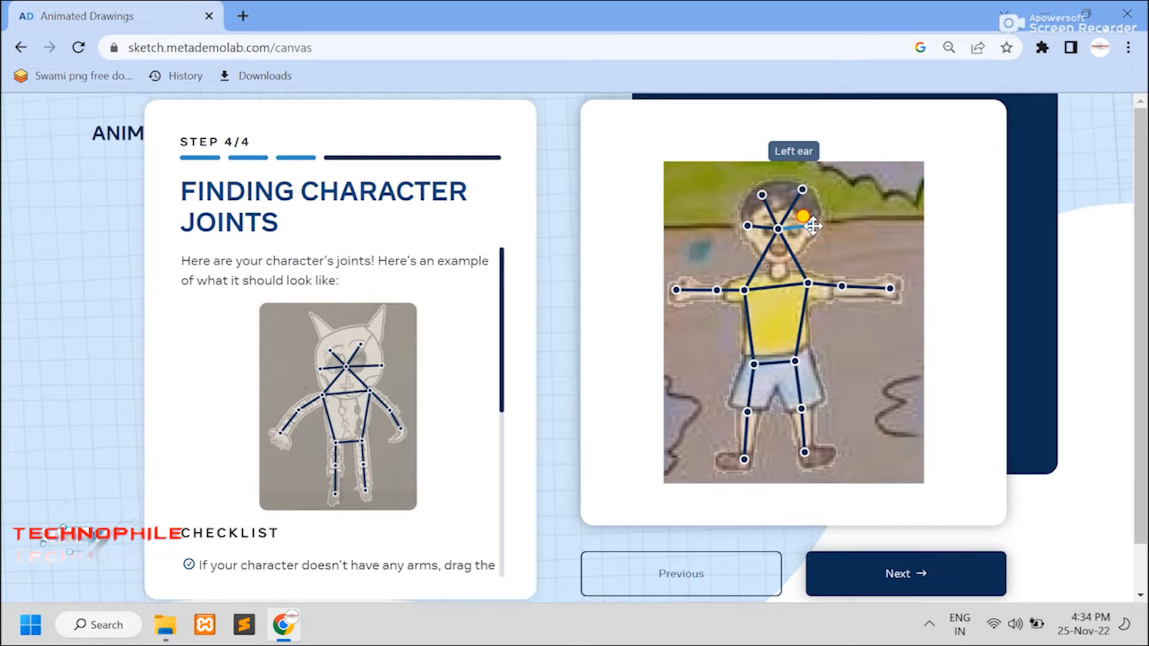
{"action": "left_click_drag", "start_coordinate": [816, 228], "coordinate": [814, 228]}
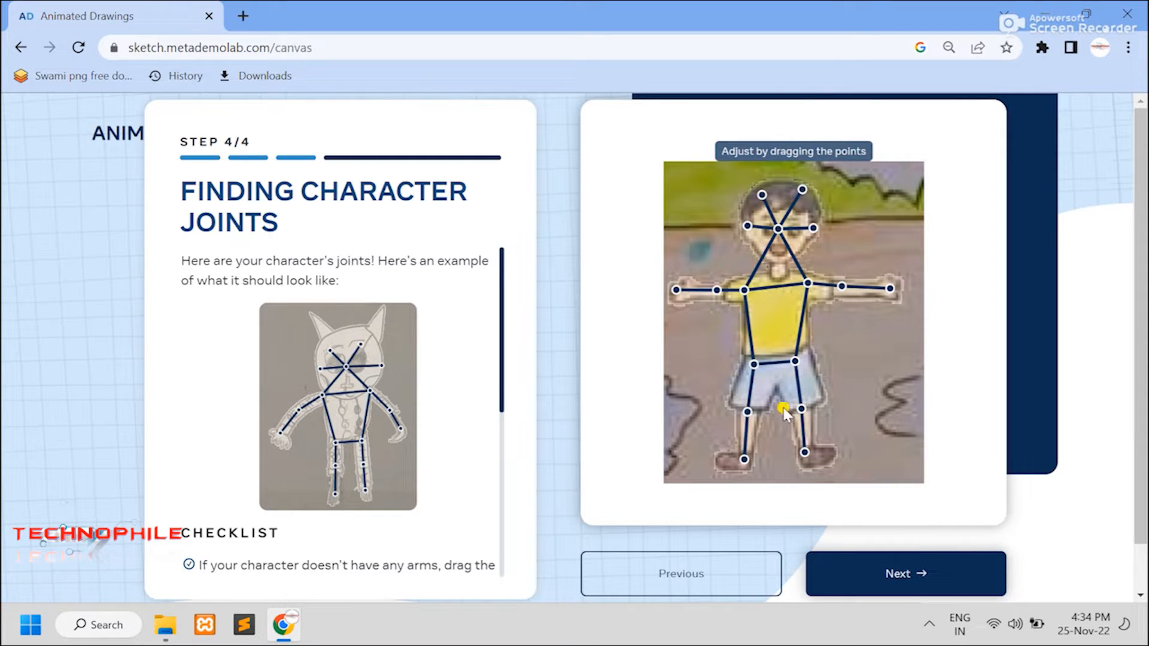
{"action": "left_click", "coordinate": [887, 577]}
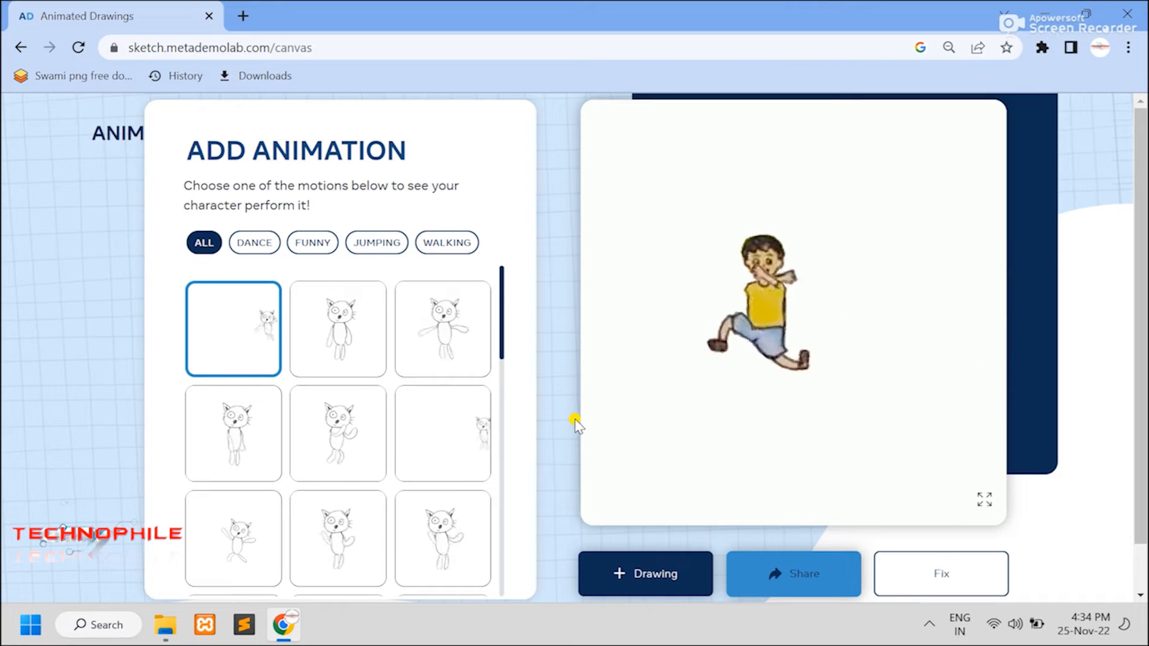
Preview several different motions from the full animation list on the boy character.
{"action": "left_click", "coordinate": [334, 323]}
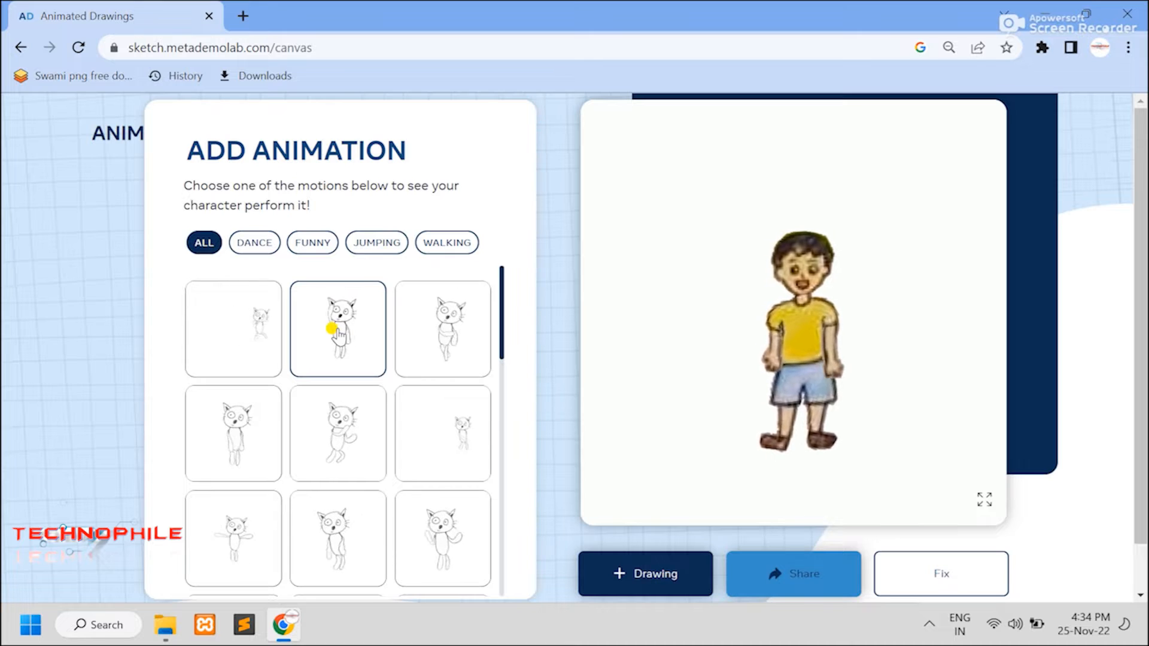
{"action": "left_click", "coordinate": [333, 438]}
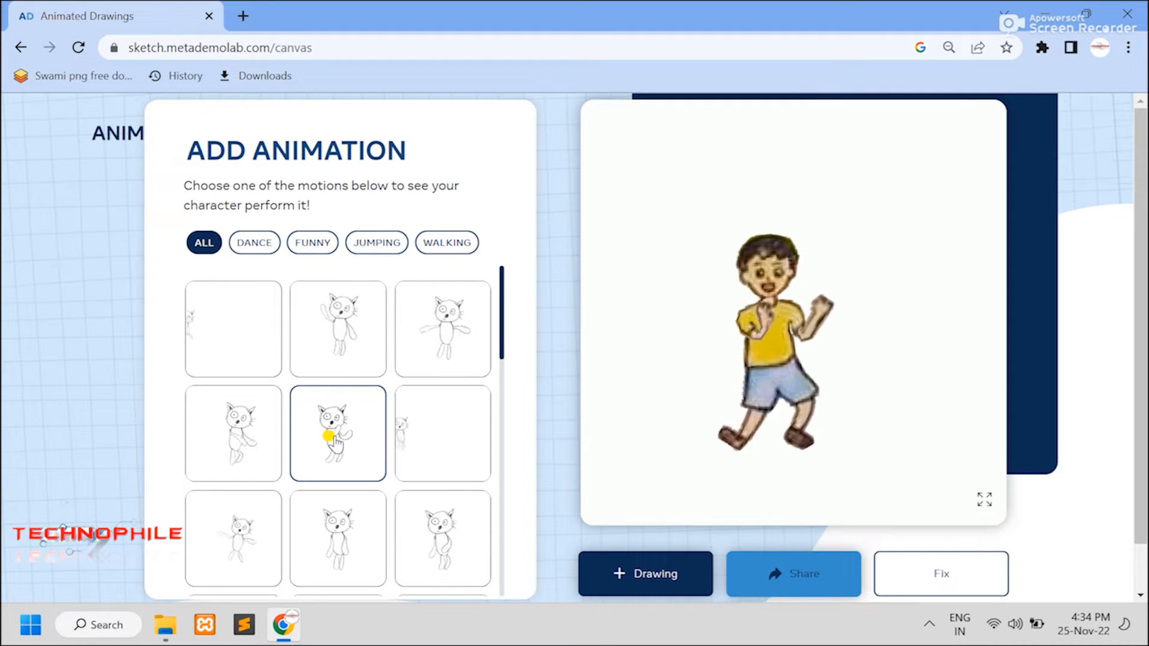
{"action": "scroll", "coordinate": [383, 482], "scroll_direction": "down", "scroll_amount": 5}
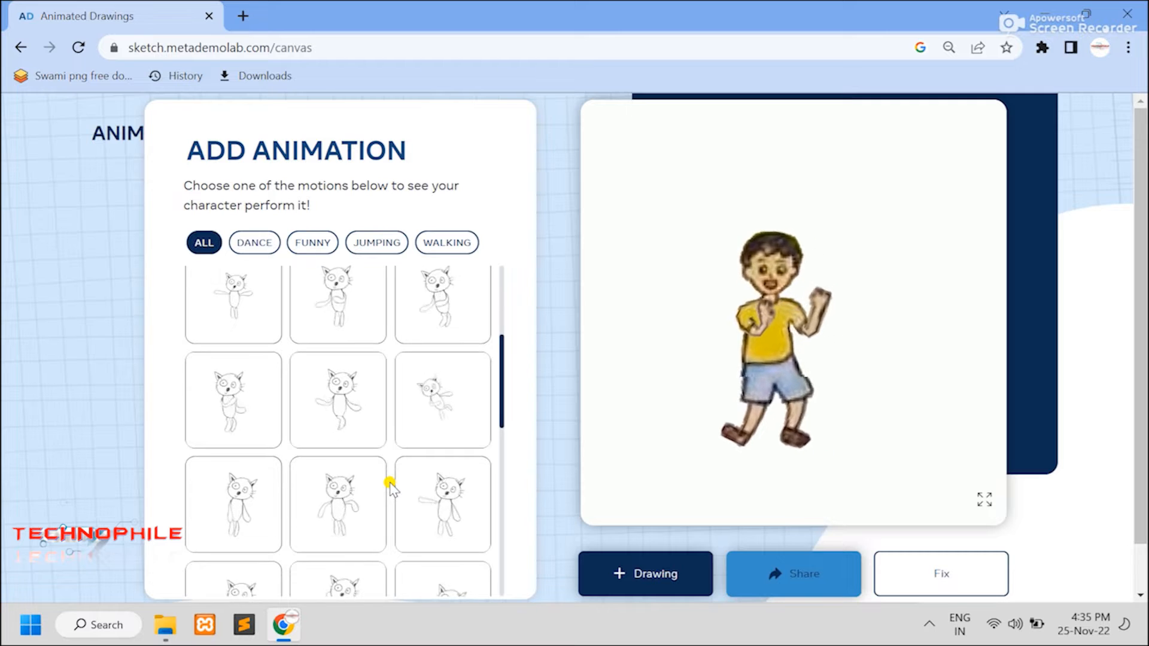
{"action": "scroll", "coordinate": [390, 488], "scroll_direction": "down", "scroll_amount": 3}
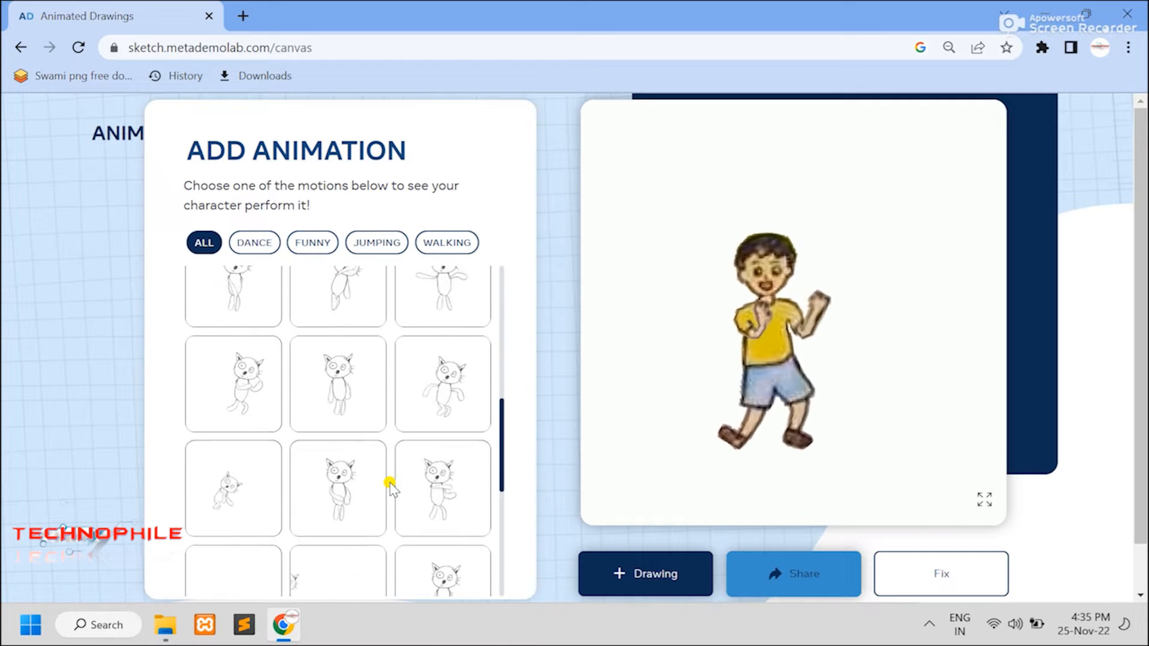
{"action": "scroll", "coordinate": [389, 488], "scroll_direction": "down", "scroll_amount": 1}
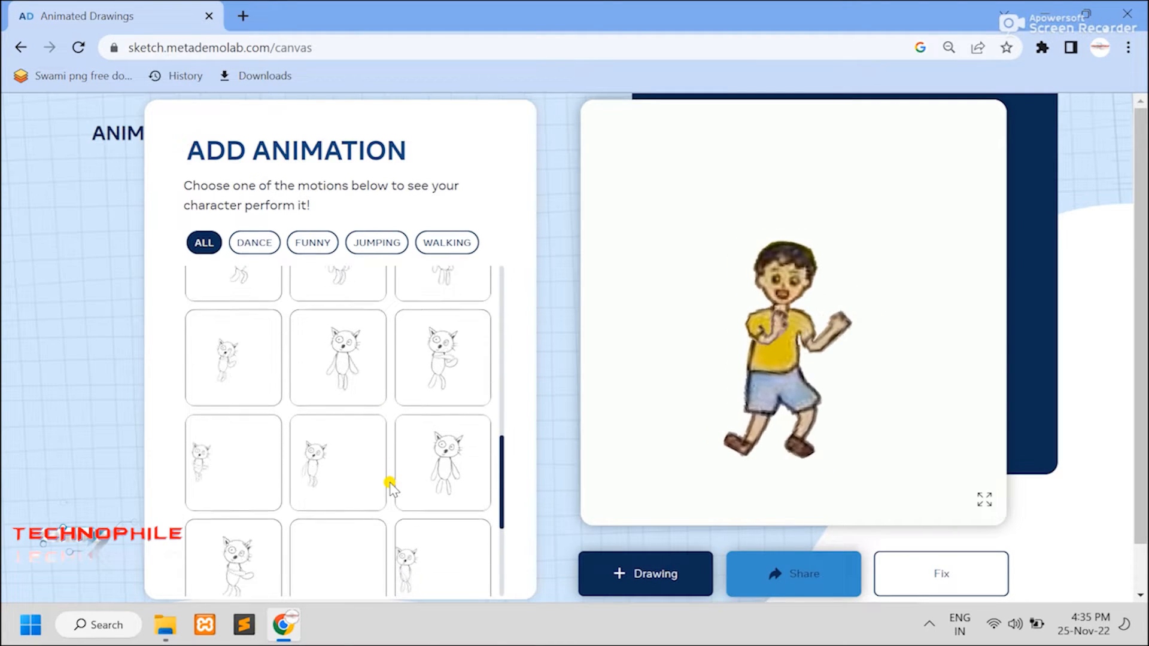
{"action": "scroll", "coordinate": [390, 488], "scroll_direction": "down", "scroll_amount": 1}
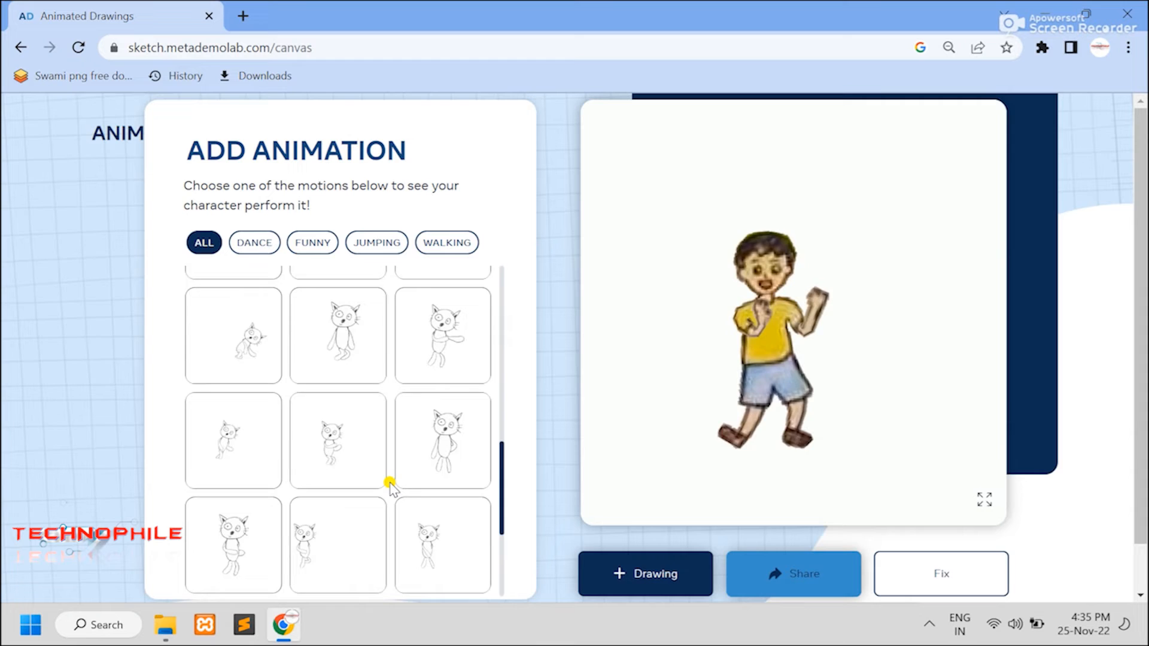
{"action": "left_click", "coordinate": [443, 323]}
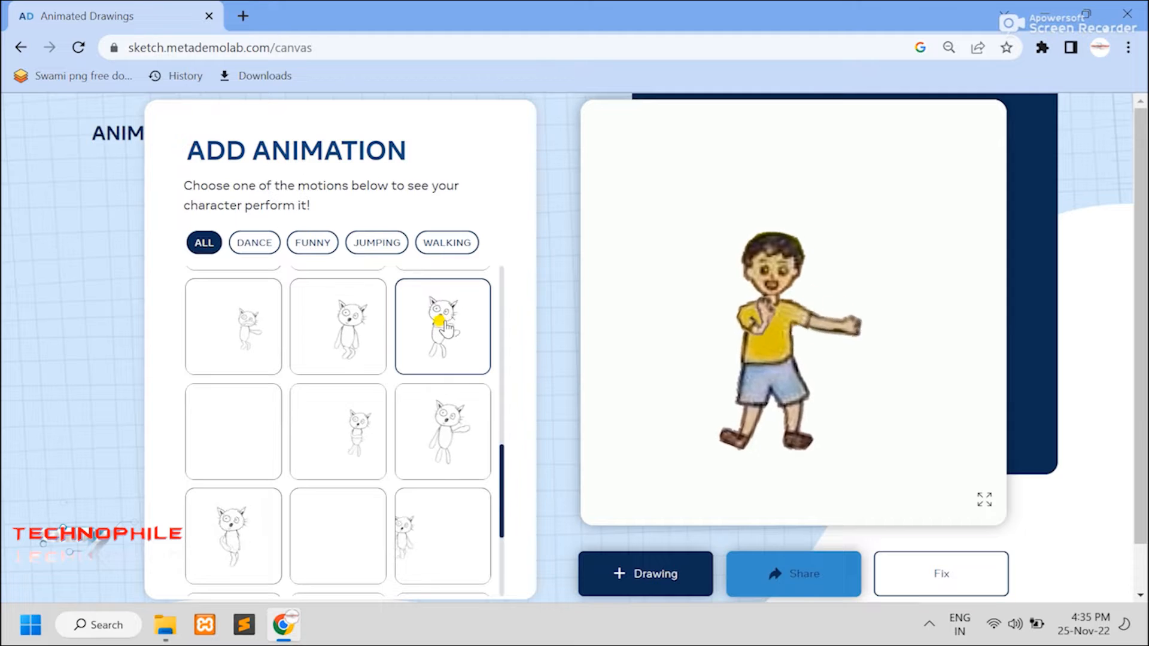
Filter the animations to Jumping and try the third motion in the second row on the boy.
{"action": "scroll", "coordinate": [445, 326], "scroll_direction": "down", "scroll_amount": 5}
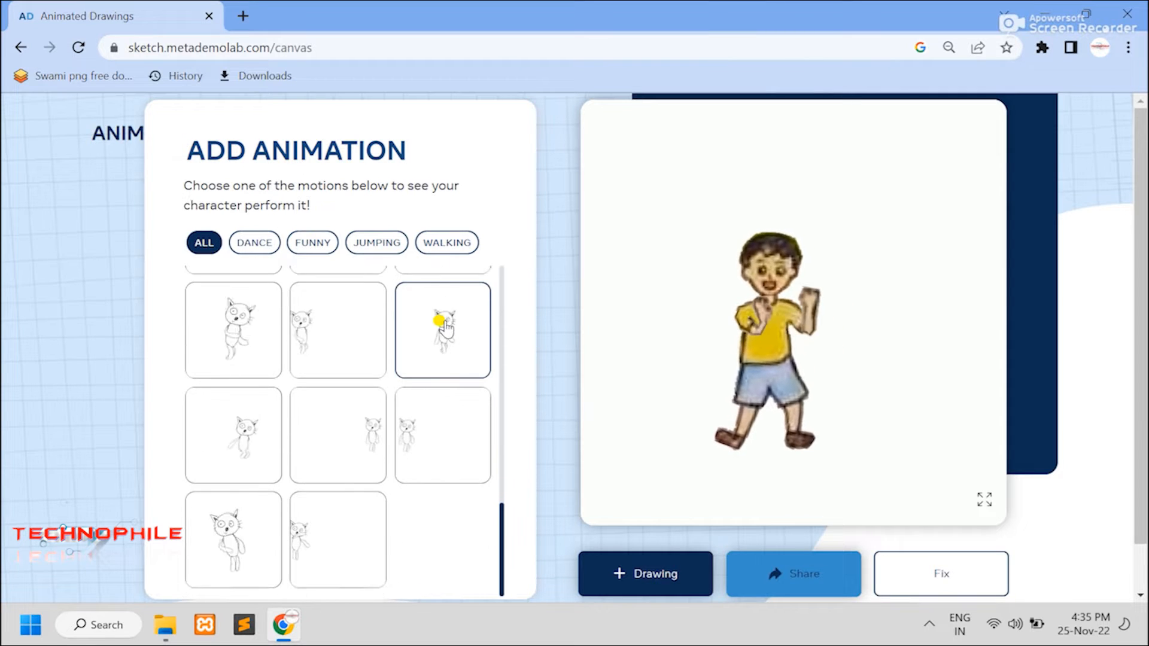
{"action": "left_click", "coordinate": [373, 245]}
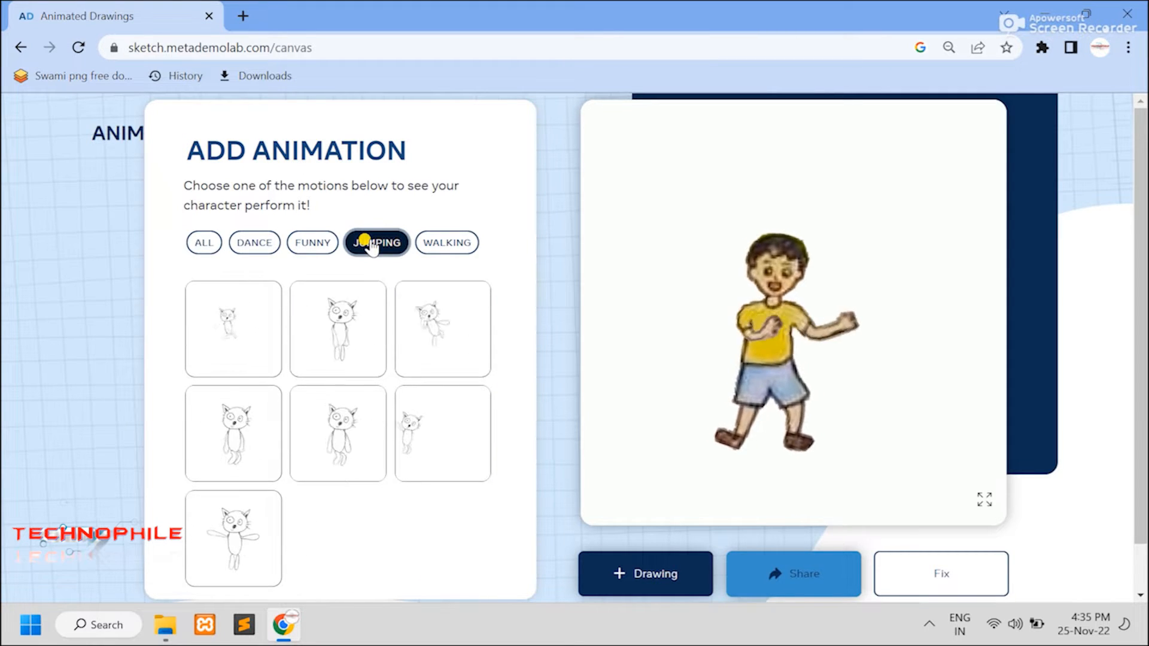
{"action": "left_click", "coordinate": [441, 452]}
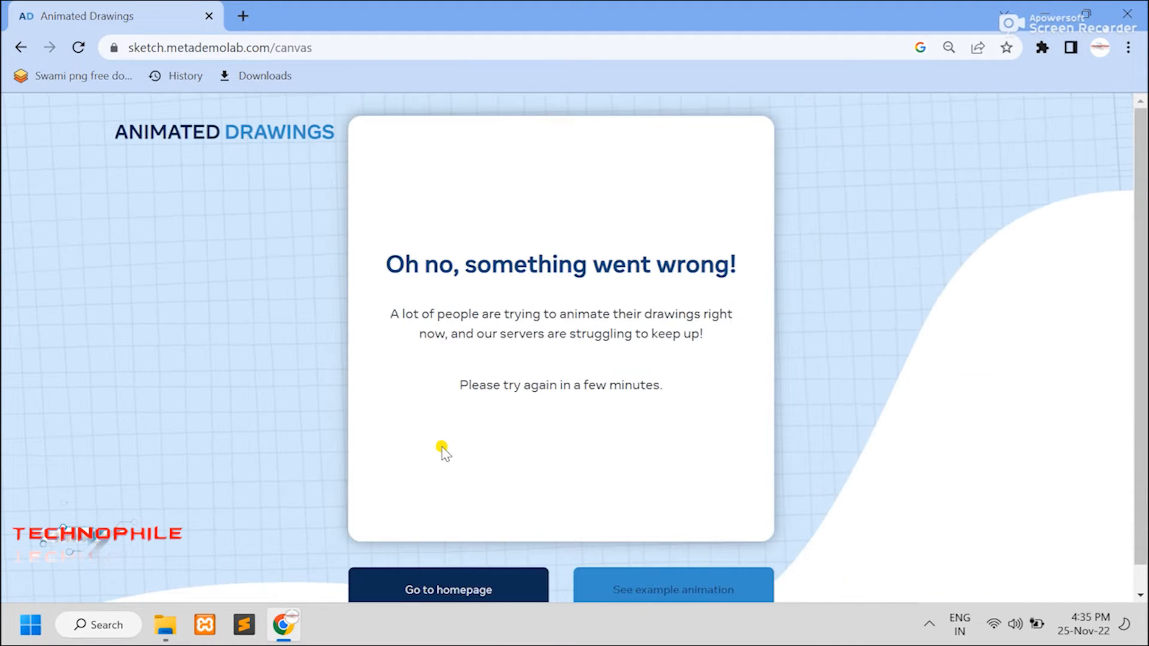
Restart the demo from its homepage and upload 1000_F_97870012_jd3gvVhD28jE16MYO9bEU0EQHg7I6Idf.jpg from the ART folder.
{"action": "scroll", "coordinate": [603, 422], "scroll_direction": "down", "scroll_amount": 1}
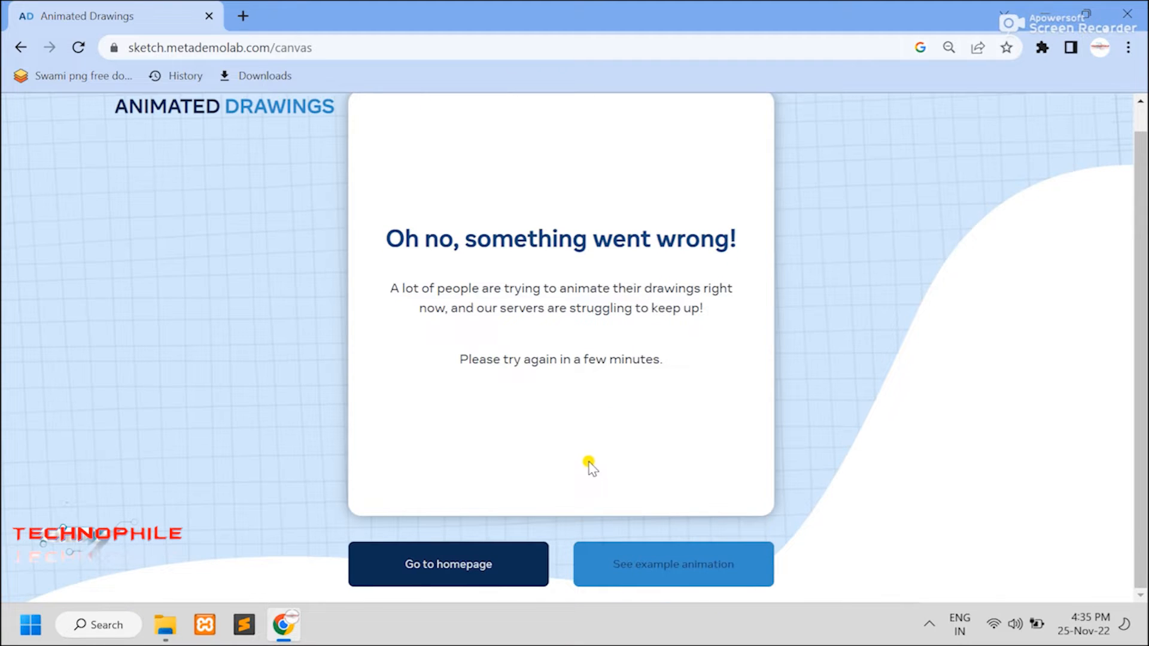
{"action": "left_click", "coordinate": [506, 565]}
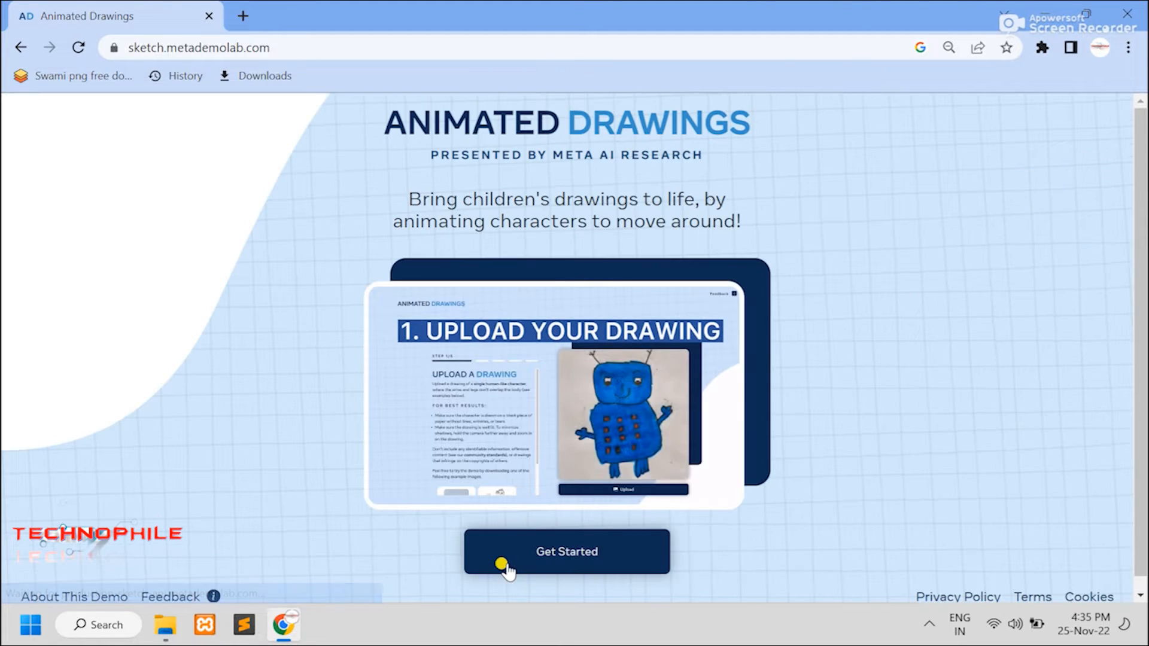
{"action": "left_click", "coordinate": [541, 557]}
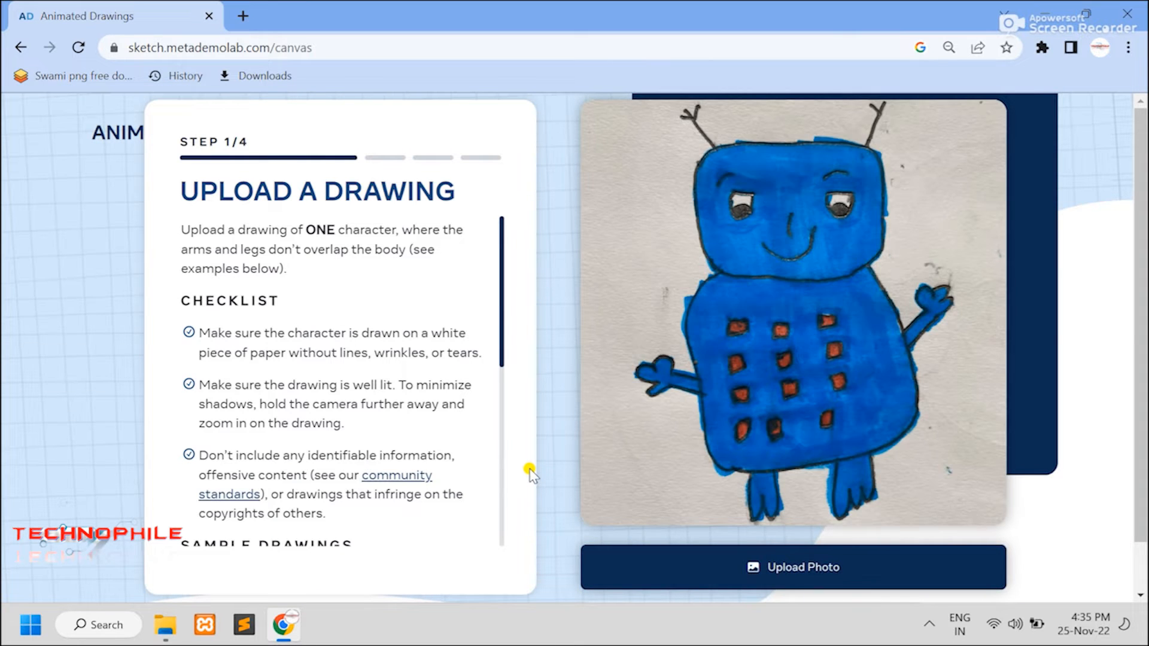
{"action": "scroll", "coordinate": [529, 470], "scroll_direction": "down", "scroll_amount": 1}
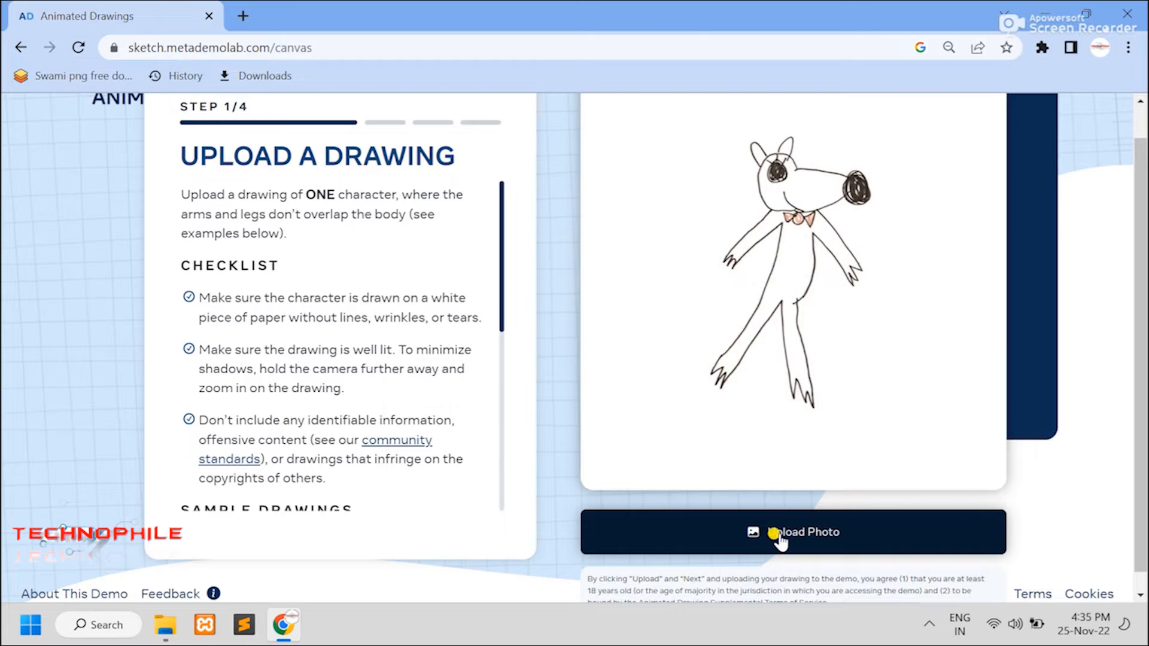
{"action": "left_click", "coordinate": [779, 535]}
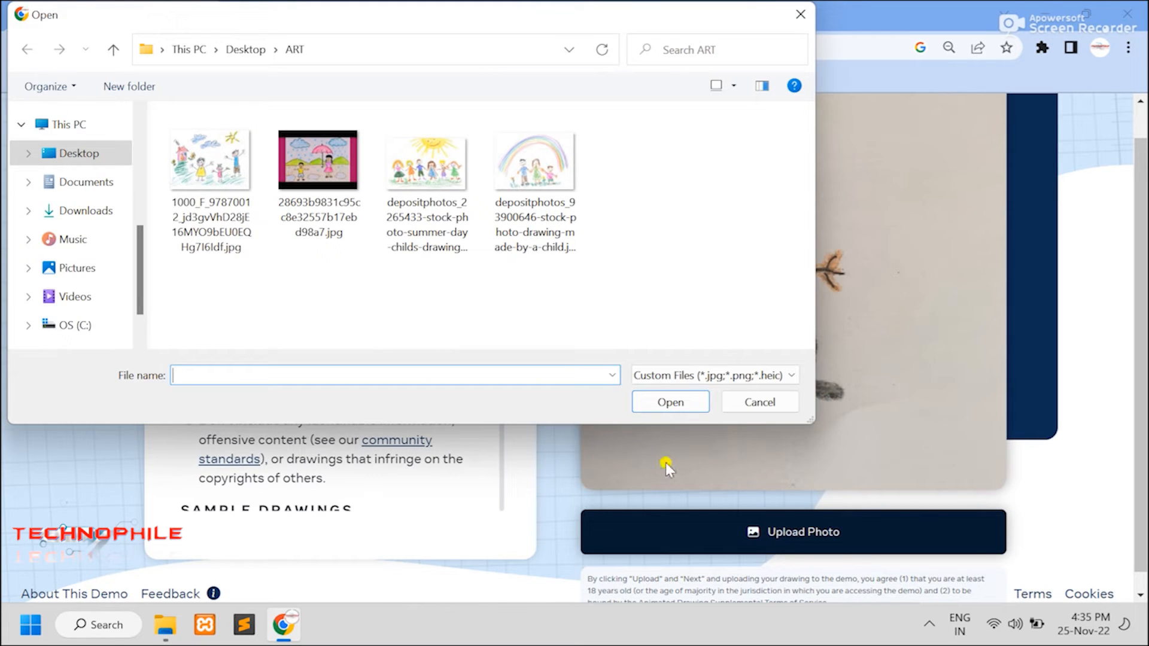
{"action": "left_click", "coordinate": [226, 174]}
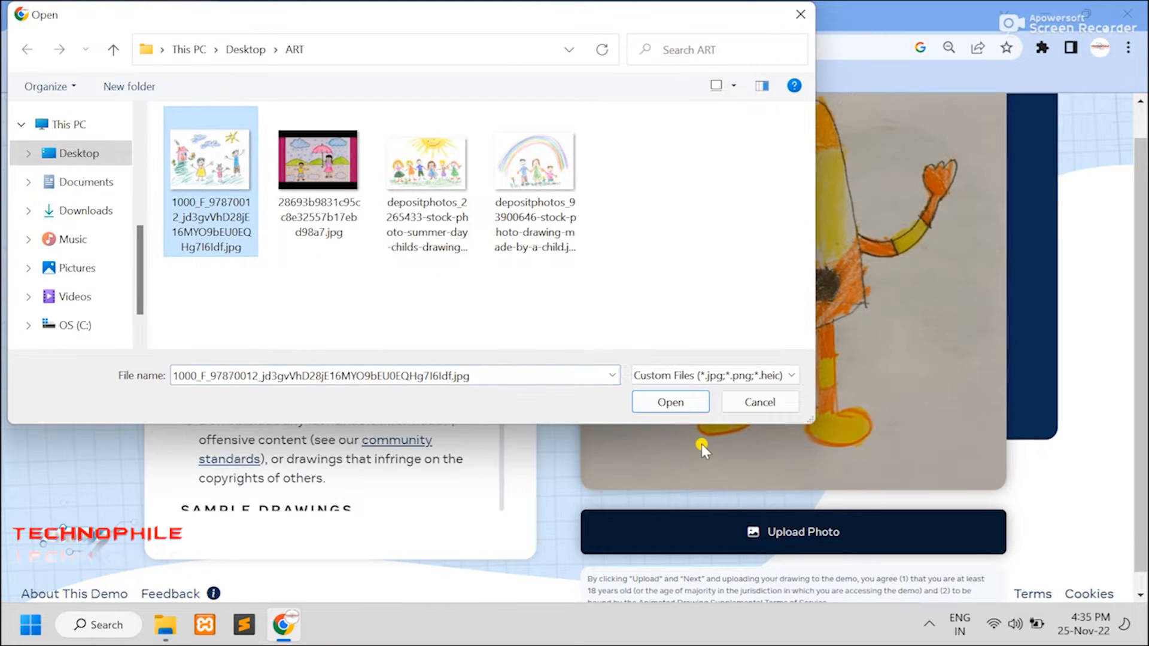
{"action": "left_click", "coordinate": [675, 403]}
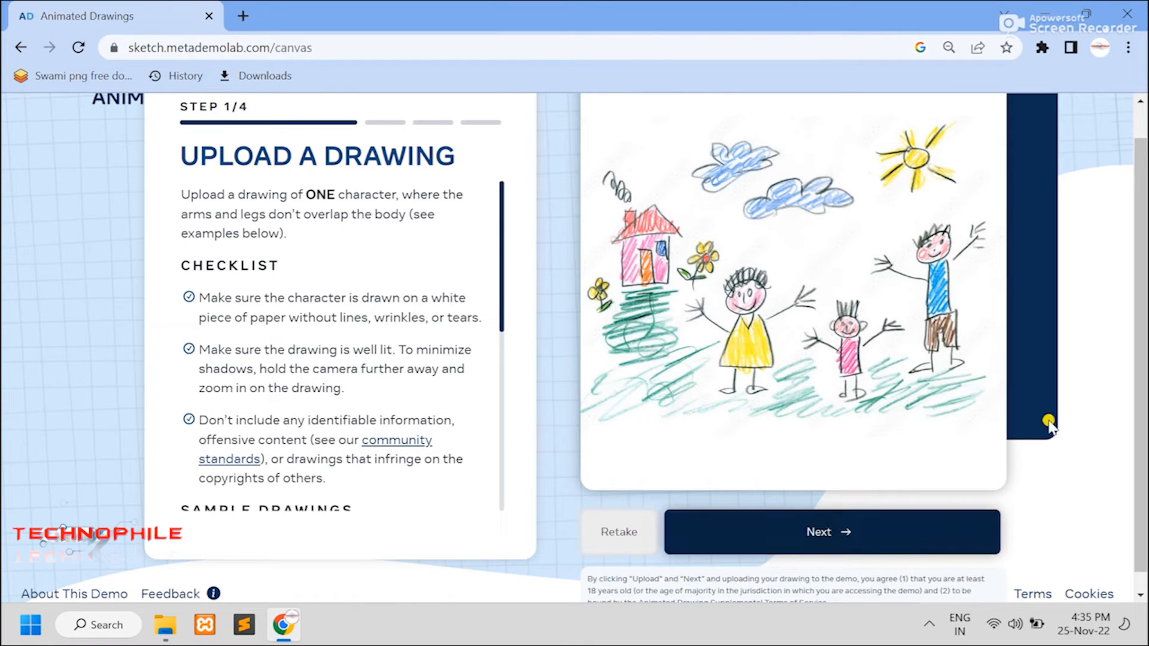
Zoom the page out to 80%, submit the uploaded drawing and agree to its use for research.
{"action": "scroll", "coordinate": [824, 531], "scroll_direction": "up", "scroll_amount": 1}
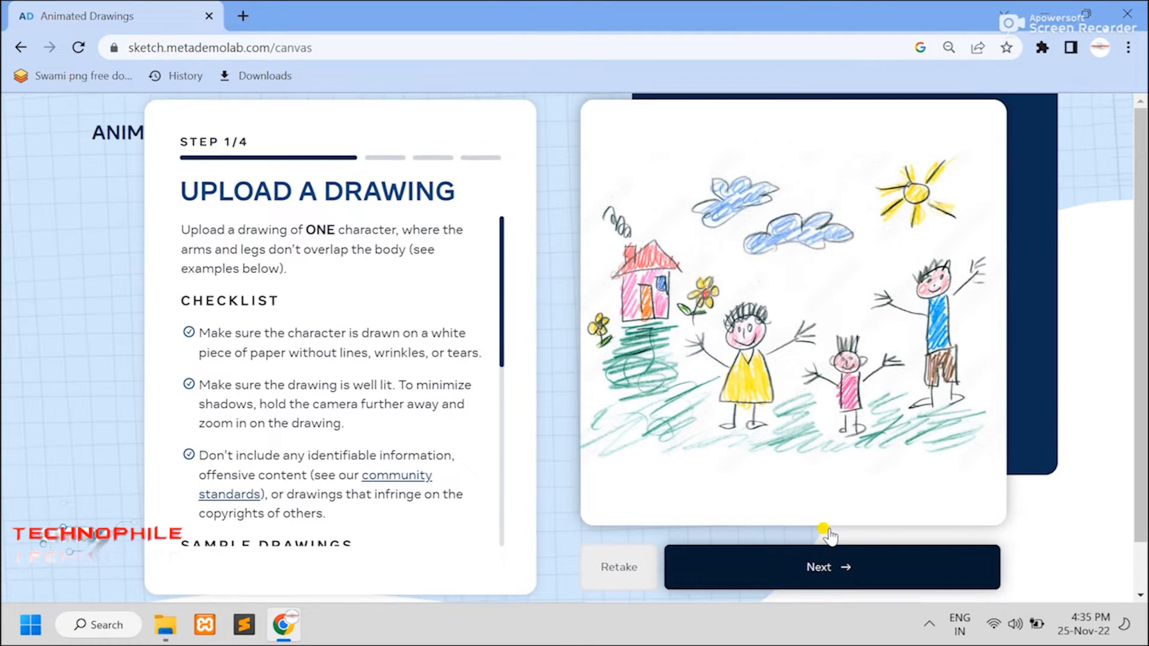
{"action": "key", "text": "ctrl+minus"}
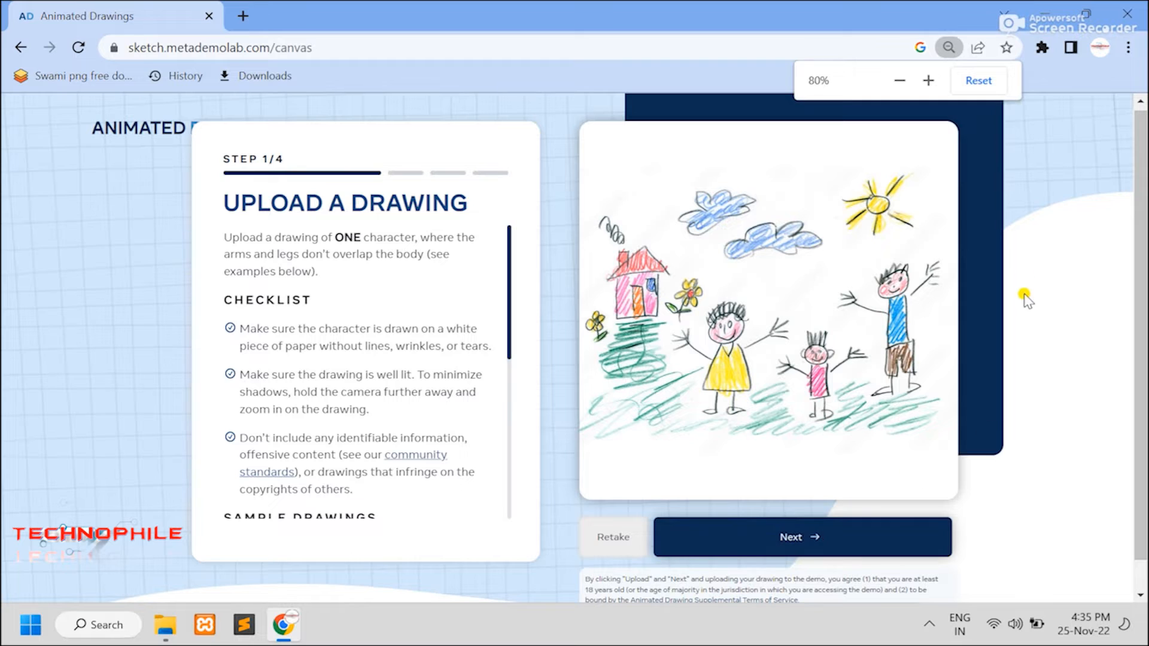
{"action": "left_click", "coordinate": [816, 539]}
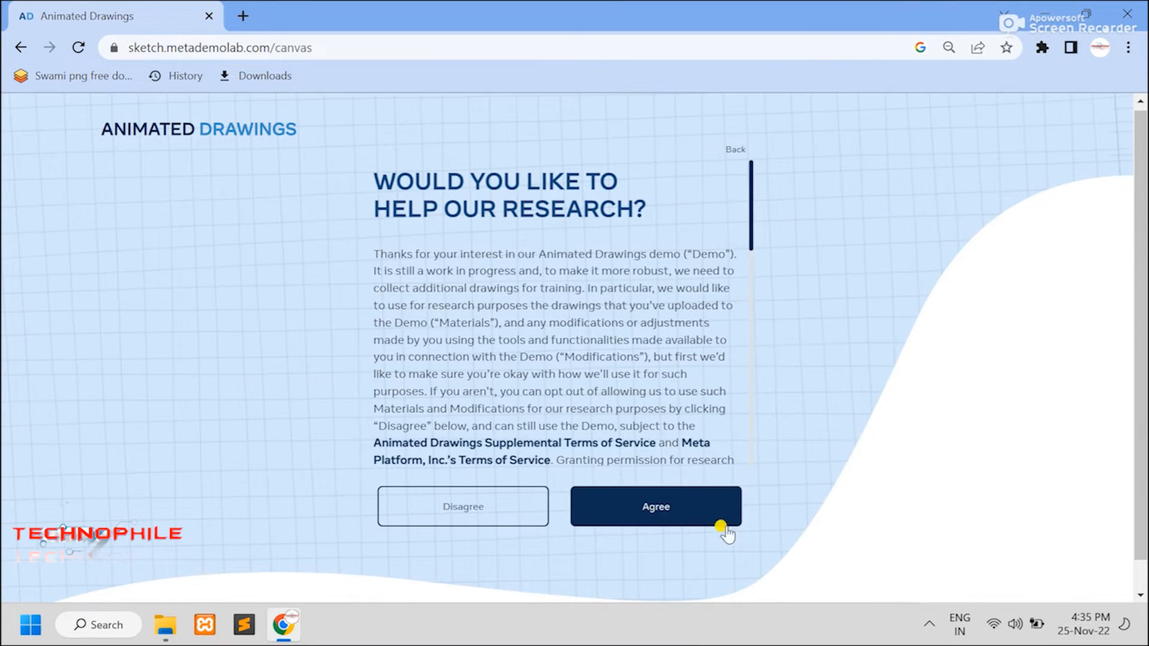
{"action": "left_click", "coordinate": [661, 507]}
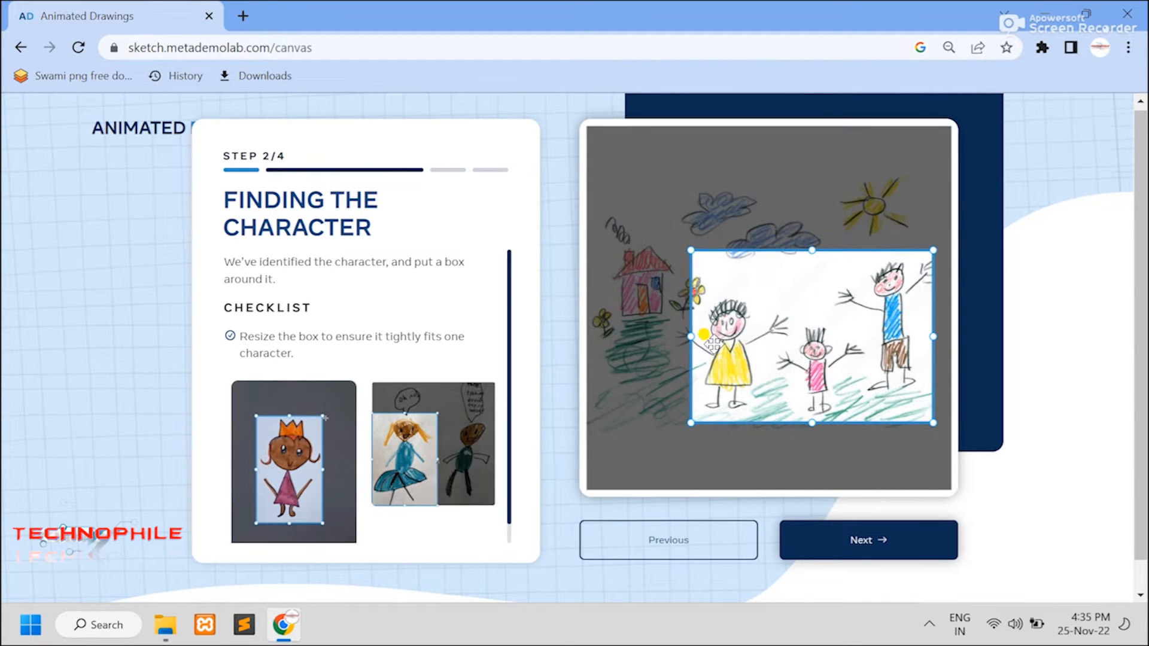
Shrink the character box to fit tightly around the boy in the blue shirt, and accept it.
{"action": "left_click_drag", "start_coordinate": [689, 337], "coordinate": [840, 339]}
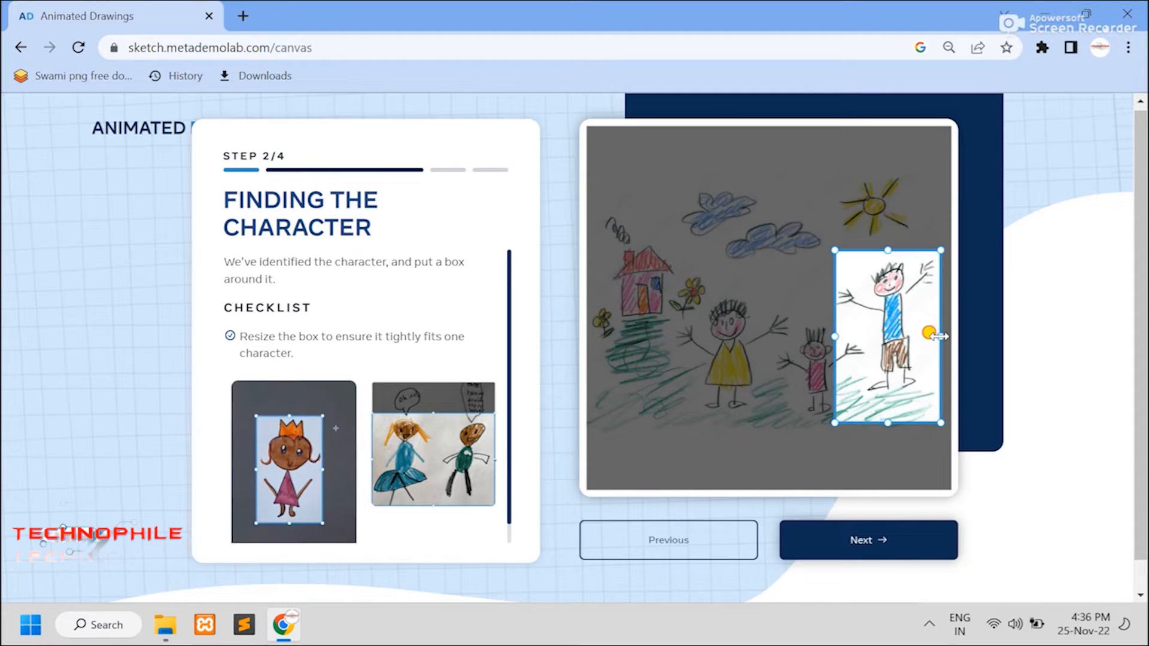
{"action": "left_click_drag", "start_coordinate": [940, 336], "coordinate": [937, 336]}
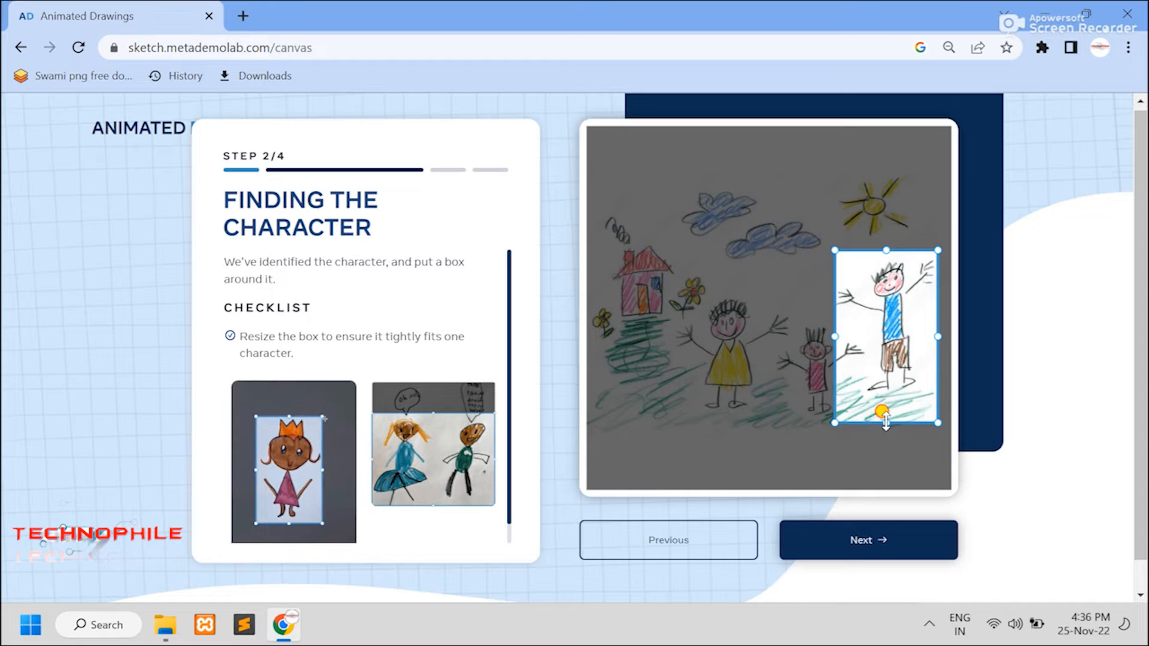
{"action": "left_click_drag", "start_coordinate": [889, 406], "coordinate": [888, 403]}
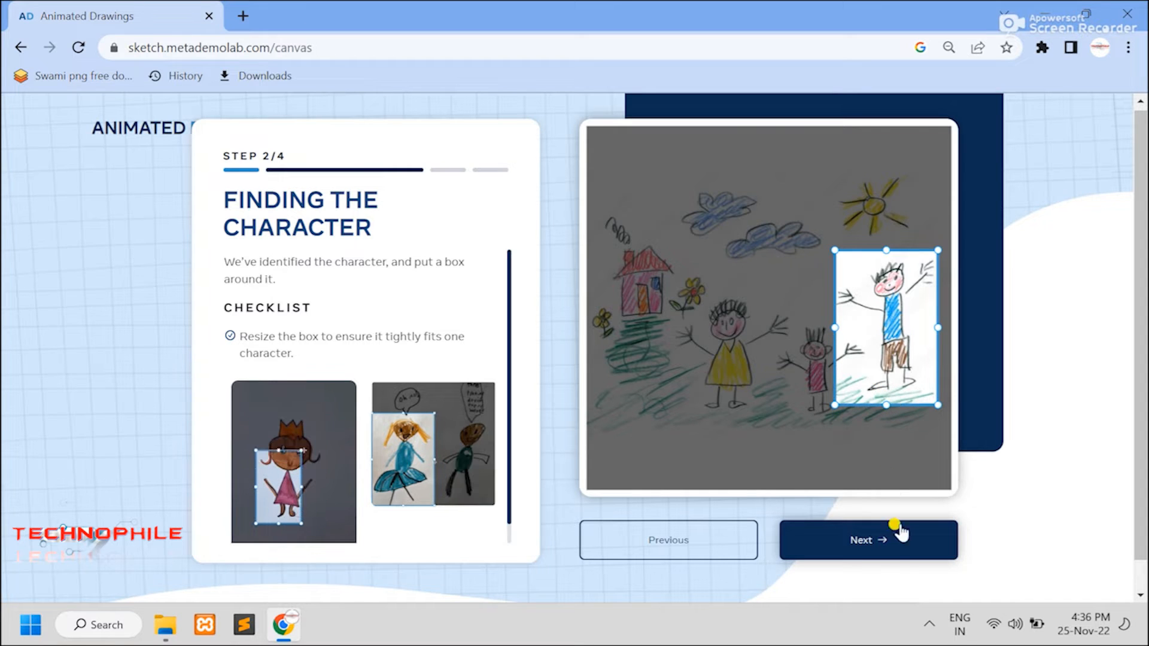
{"action": "left_click", "coordinate": [881, 542]}
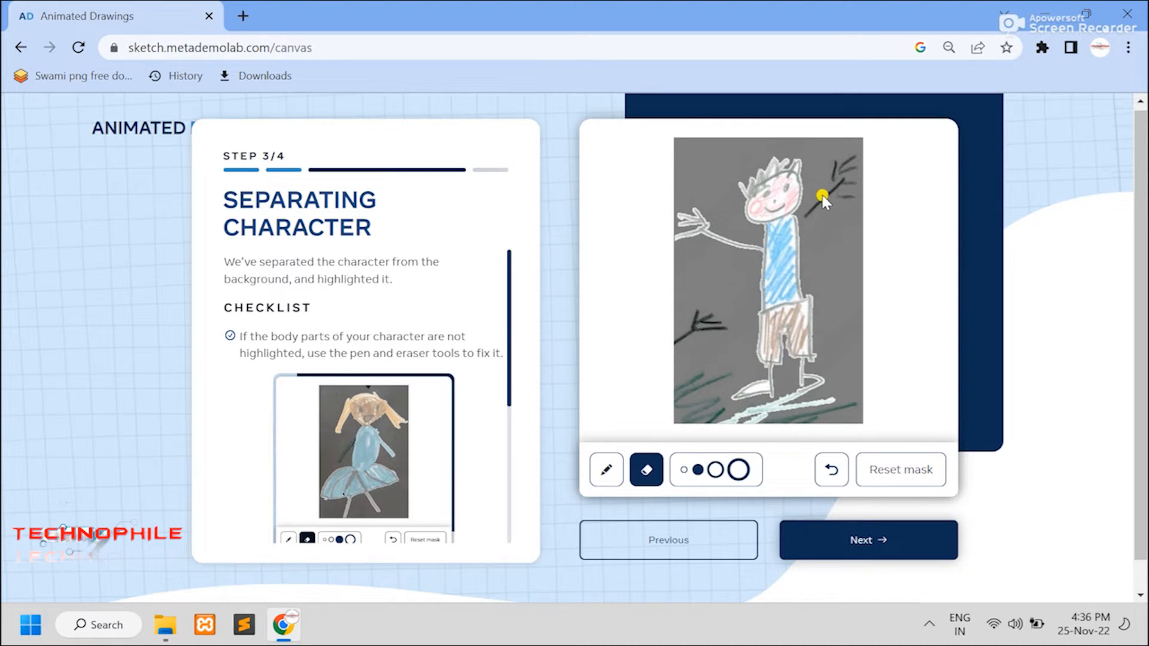
Add the boy's unhighlighted raised arm and hand beside his head to the mask with the pen at the second-smallest size.
{"action": "left_click", "coordinate": [606, 472]}
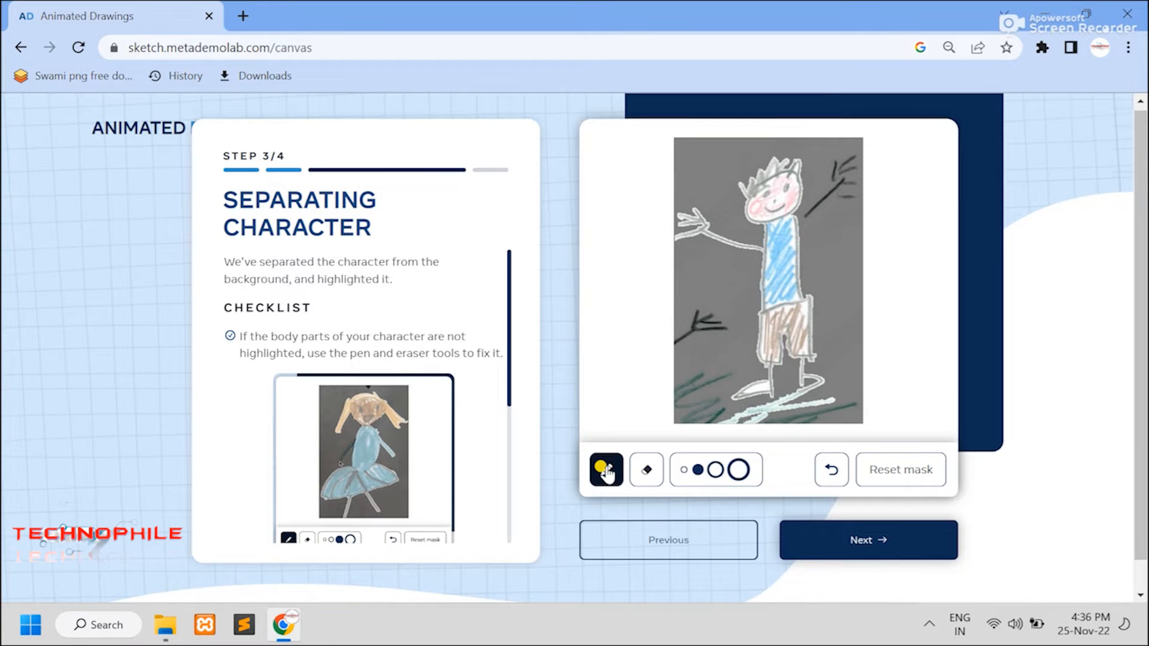
{"action": "left_click", "coordinate": [698, 471]}
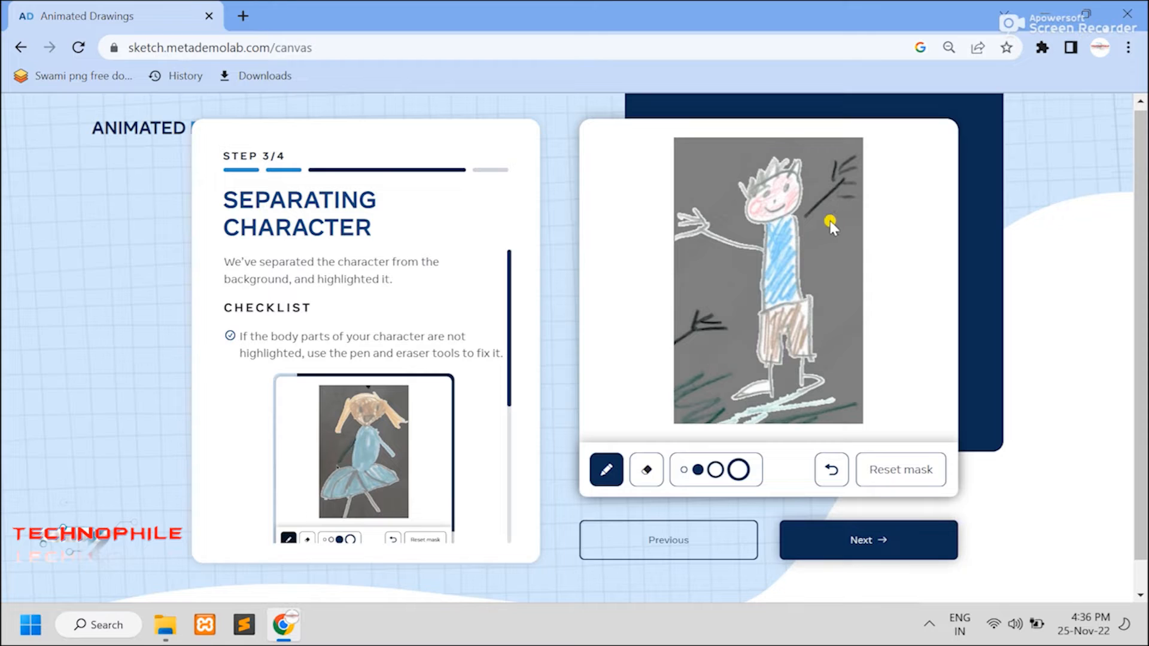
{"action": "mouse_move", "coordinate": [799, 222]}
{"action": "left_mouse_down"}
{"action": "mouse_move", "coordinate": [845, 183]}
{"action": "mouse_move", "coordinate": [827, 193]}
{"action": "mouse_move", "coordinate": [858, 198]}
{"action": "mouse_move", "coordinate": [844, 164]}
{"action": "mouse_move", "coordinate": [830, 187]}
{"action": "mouse_move", "coordinate": [850, 159]}
{"action": "mouse_move", "coordinate": [842, 187]}
{"action": "left_mouse_up"}
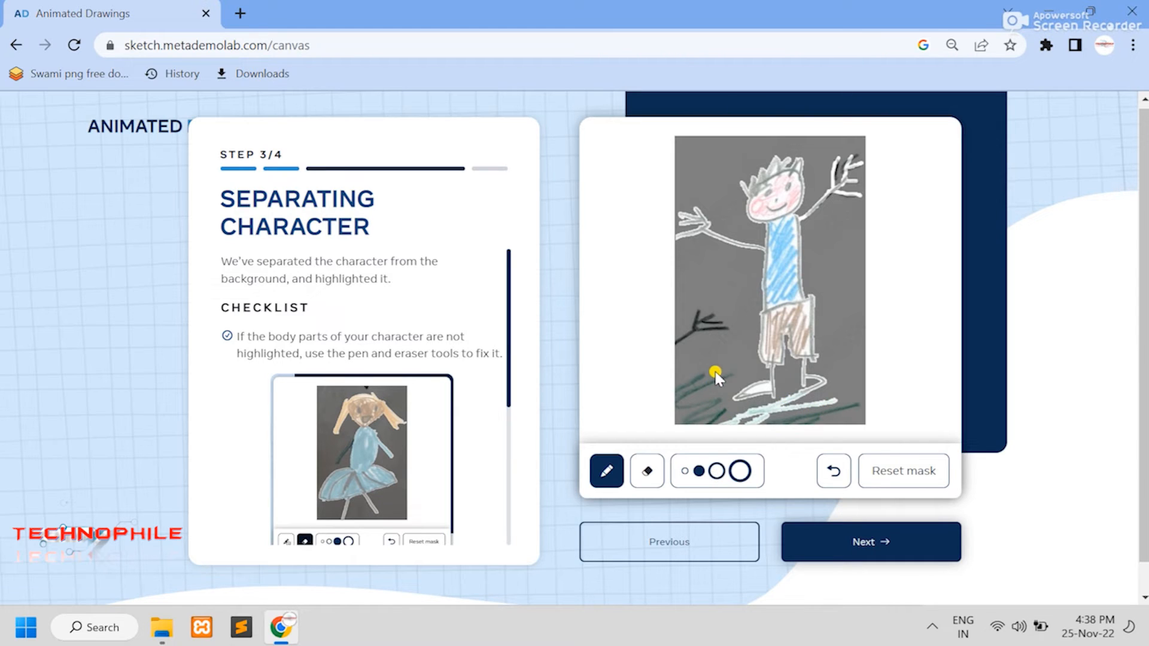
Remove the highlighted grass strokes below the boy's feet from the mask with the eraser at the second-largest size.
{"action": "left_click", "coordinate": [642, 479]}
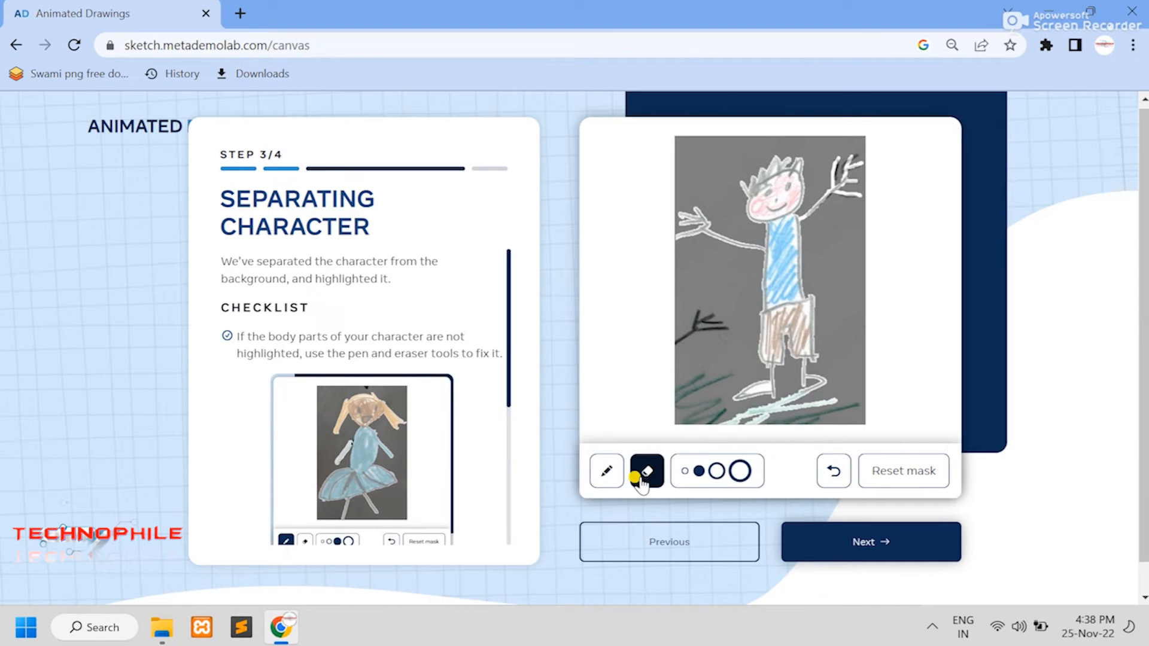
{"action": "left_click", "coordinate": [717, 471]}
{"action": "mouse_move", "coordinate": [737, 424]}
{"action": "left_mouse_down"}
{"action": "mouse_move", "coordinate": [792, 408]}
{"action": "mouse_move", "coordinate": [752, 414]}
{"action": "mouse_move", "coordinate": [791, 394]}
{"action": "mouse_move", "coordinate": [799, 405]}
{"action": "mouse_move", "coordinate": [842, 399]}
{"action": "mouse_move", "coordinate": [789, 412]}
{"action": "mouse_move", "coordinate": [798, 395]}
{"action": "mouse_move", "coordinate": [765, 420]}
{"action": "mouse_move", "coordinate": [695, 430]}
{"action": "mouse_move", "coordinate": [754, 416]}
{"action": "mouse_move", "coordinate": [714, 433]}
{"action": "mouse_move", "coordinate": [744, 426]}
{"action": "left_mouse_up"}
Fill in the boy's foot below the raised arm on the mask with the pen at the second-smallest size.
{"action": "left_click", "coordinate": [608, 470]}
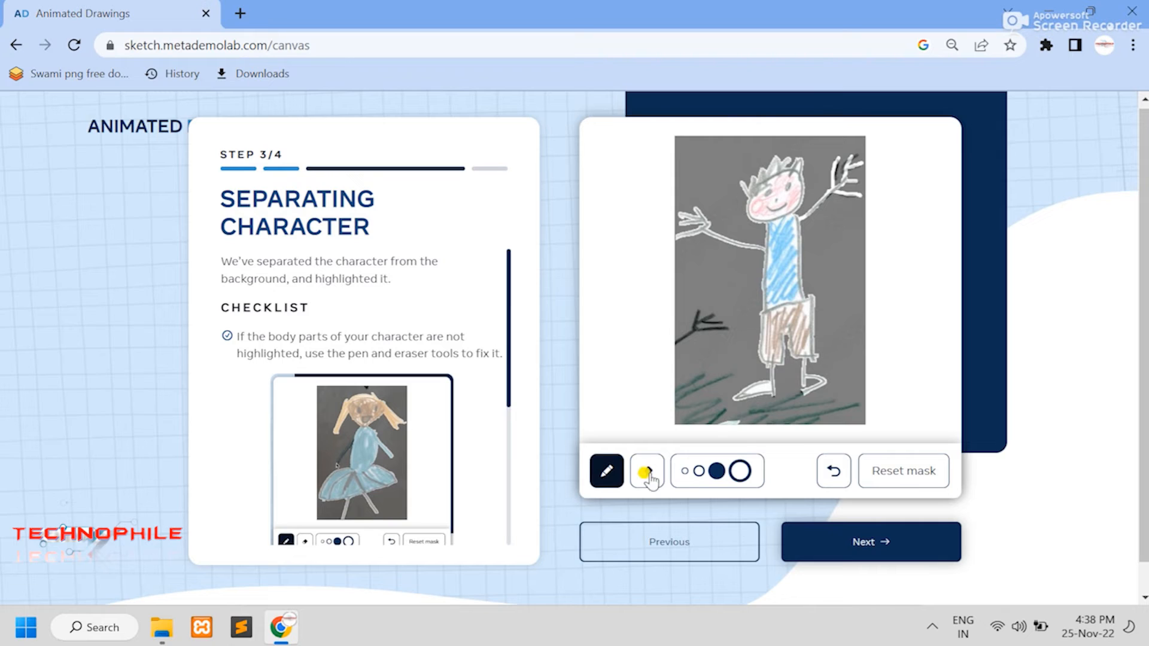
{"action": "left_click", "coordinate": [699, 471]}
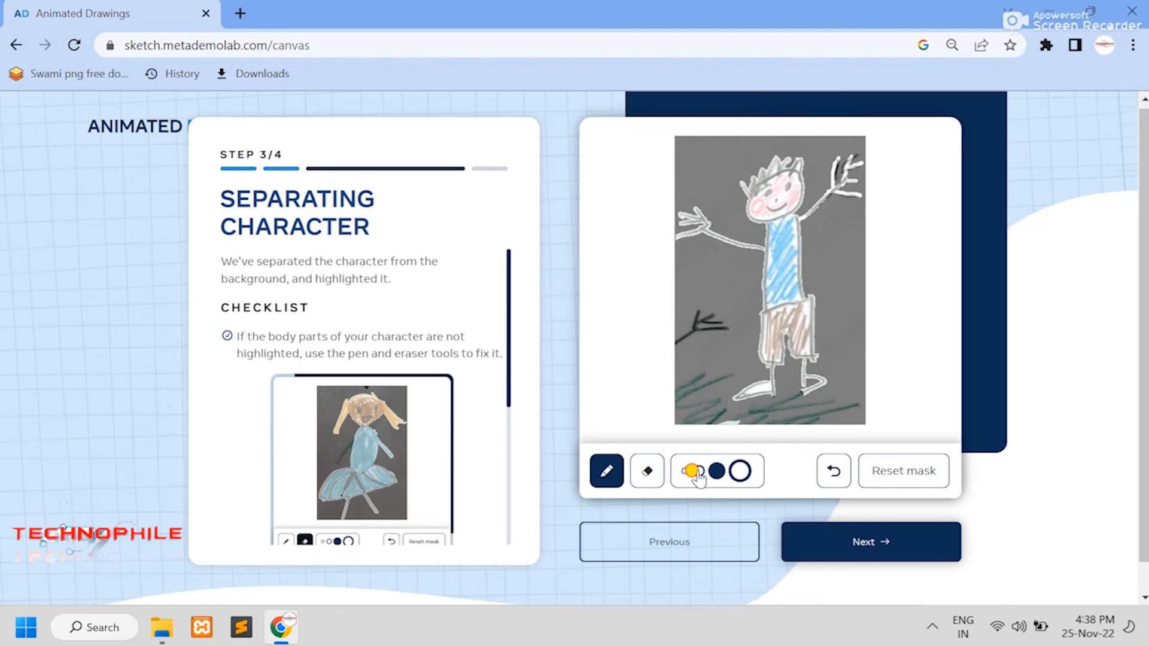
{"action": "mouse_move", "coordinate": [802, 384]}
{"action": "left_mouse_down"}
{"action": "mouse_move", "coordinate": [788, 391]}
{"action": "mouse_move", "coordinate": [824, 379]}
{"action": "mouse_move", "coordinate": [721, 418]}
{"action": "mouse_move", "coordinate": [797, 404]}
{"action": "left_mouse_up"}
Trim the mask around the filled foot with the eraser at the smallest size, and accept the mask.
{"action": "left_click", "coordinate": [684, 471]}
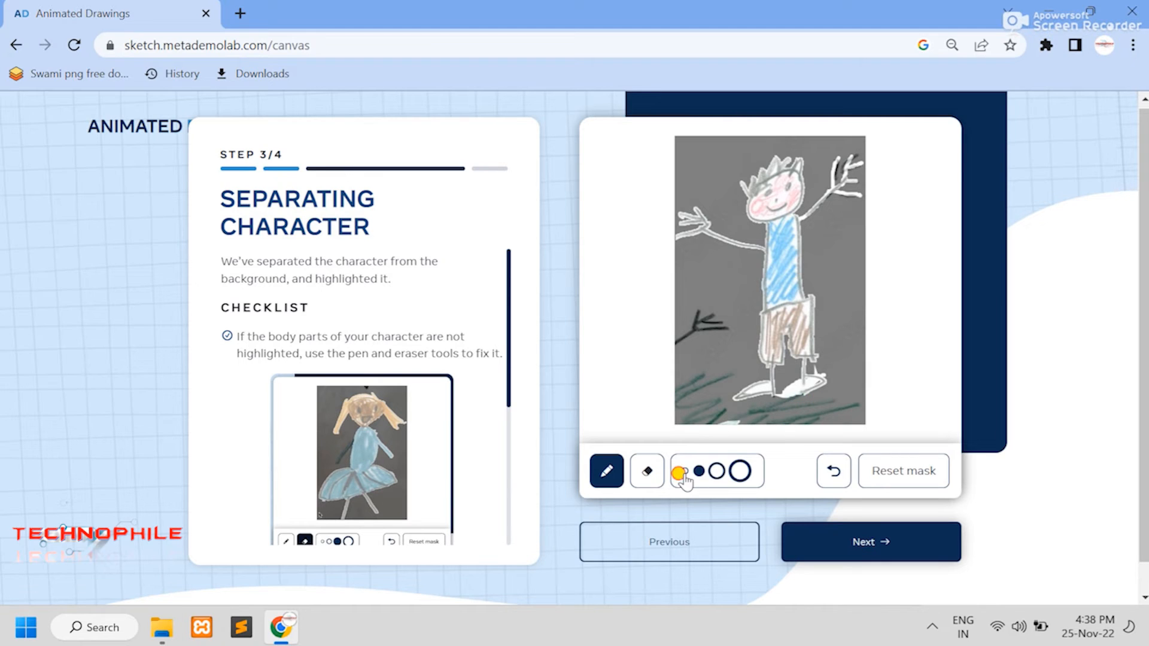
{"action": "left_click", "coordinate": [649, 471]}
{"action": "left_click_drag", "start_coordinate": [814, 385], "coordinate": [824, 369]}
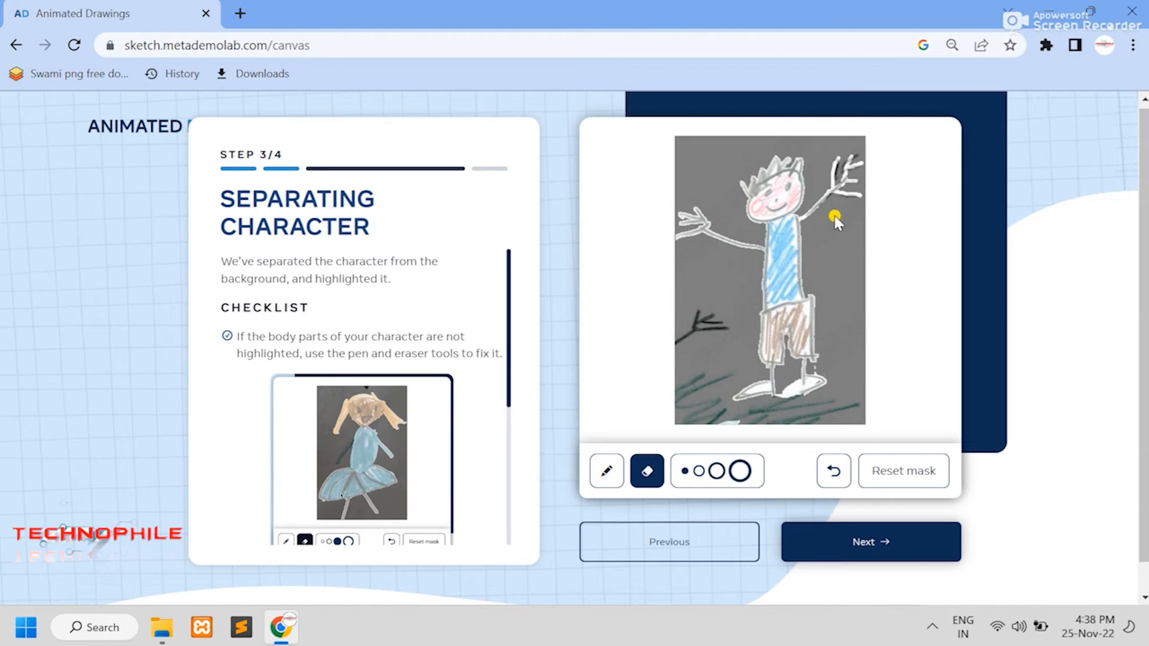
{"action": "left_click", "coordinate": [871, 546]}
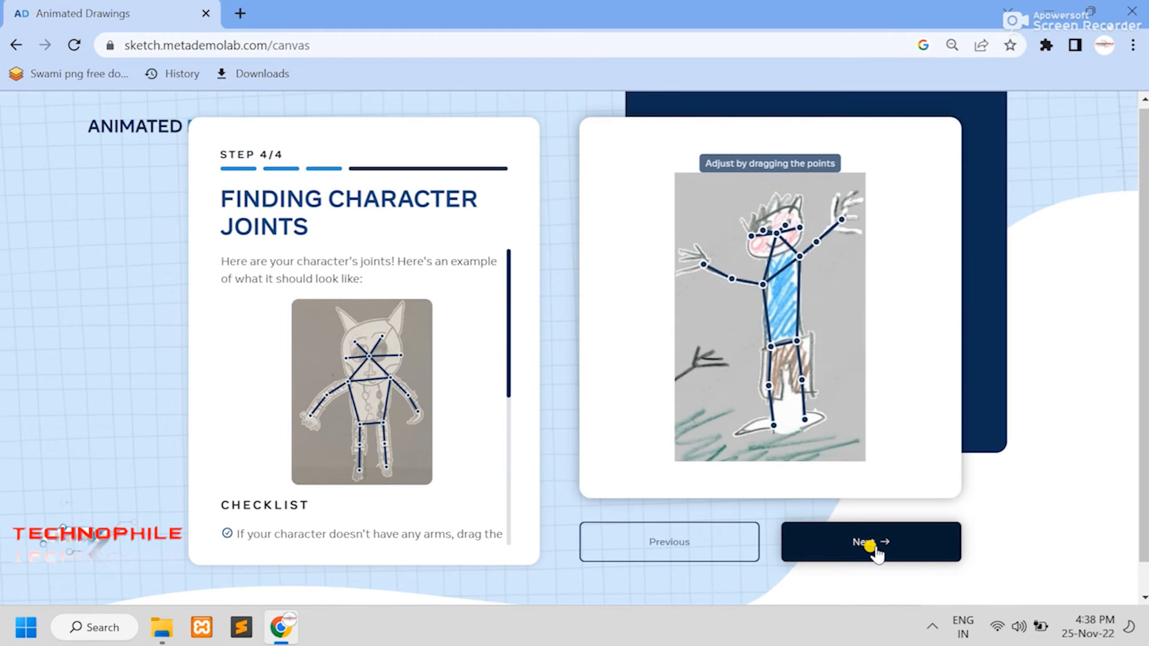
Nudge the boy's ankle joint on the left leg, move both eye points up toward the hair, and accept the joints.
{"action": "mouse_move", "coordinate": [770, 428]}
{"action": "left_mouse_down"}
{"action": "mouse_move", "coordinate": [763, 416]}
{"action": "mouse_move", "coordinate": [772, 425]}
{"action": "left_mouse_up"}
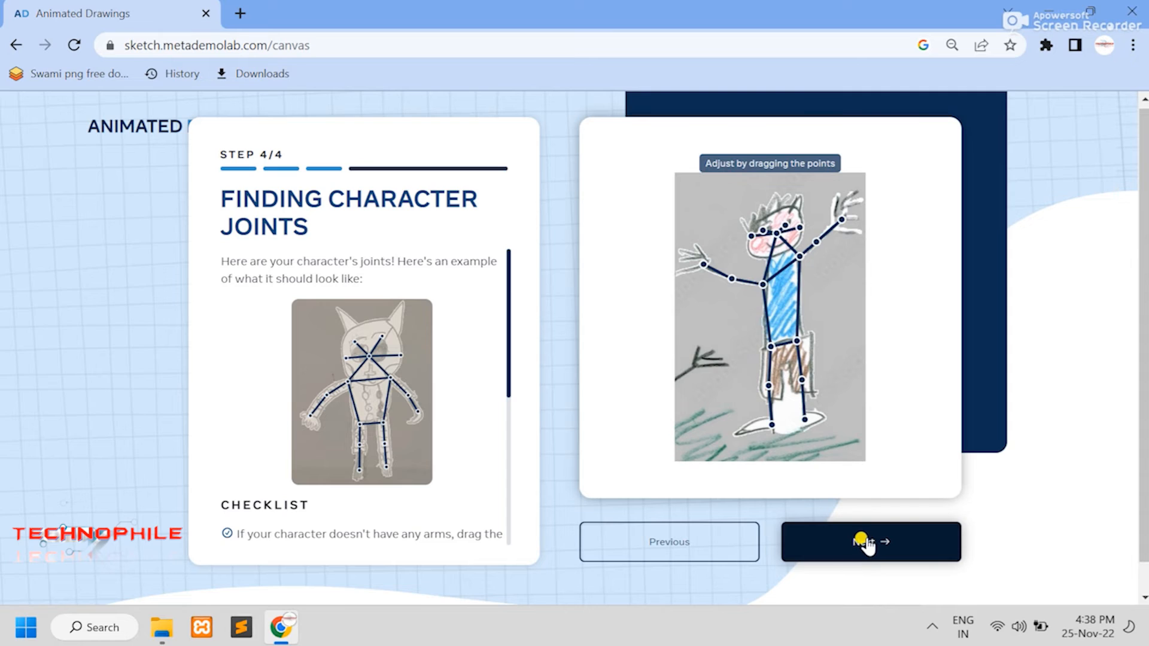
{"action": "left_click_drag", "start_coordinate": [761, 225], "coordinate": [762, 218]}
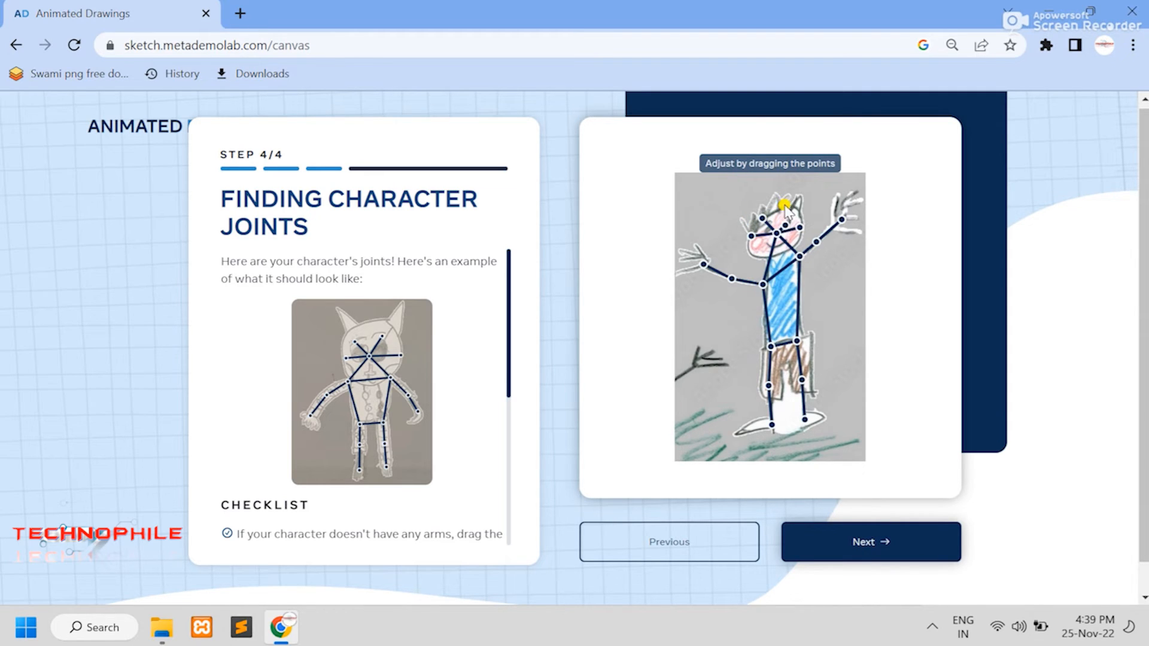
{"action": "left_click_drag", "start_coordinate": [781, 223], "coordinate": [791, 207]}
{"action": "left_click", "coordinate": [859, 545]}
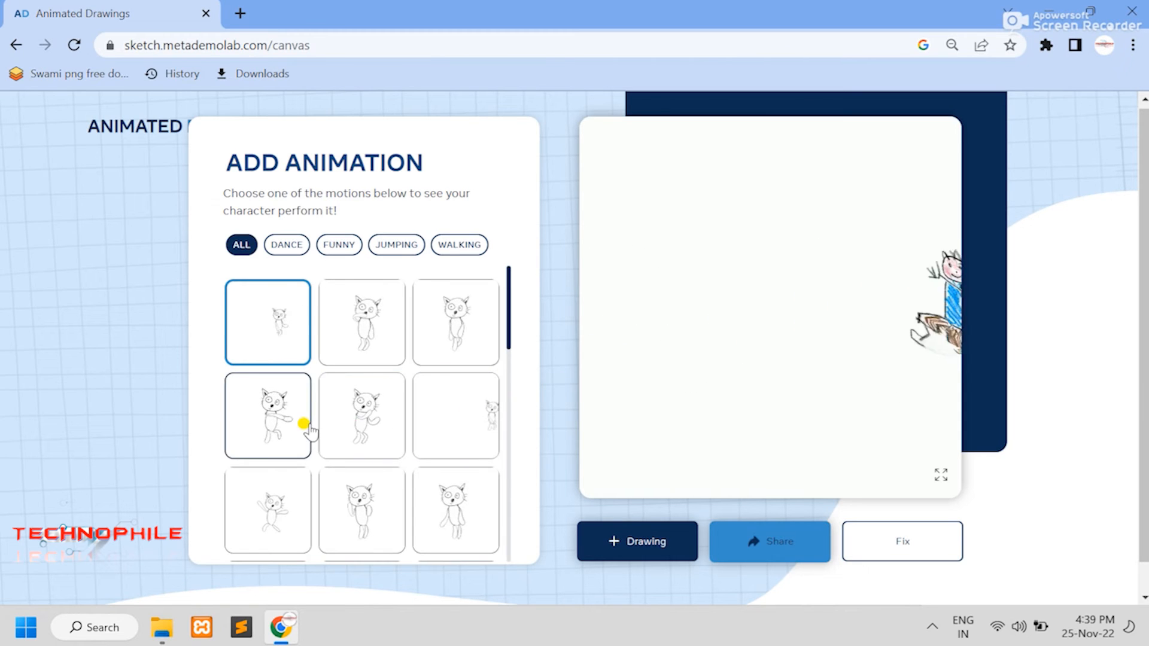
Preview the second motion and one further down the full animation list on the boy, plus the last Funny motion.
{"action": "left_click", "coordinate": [355, 322]}
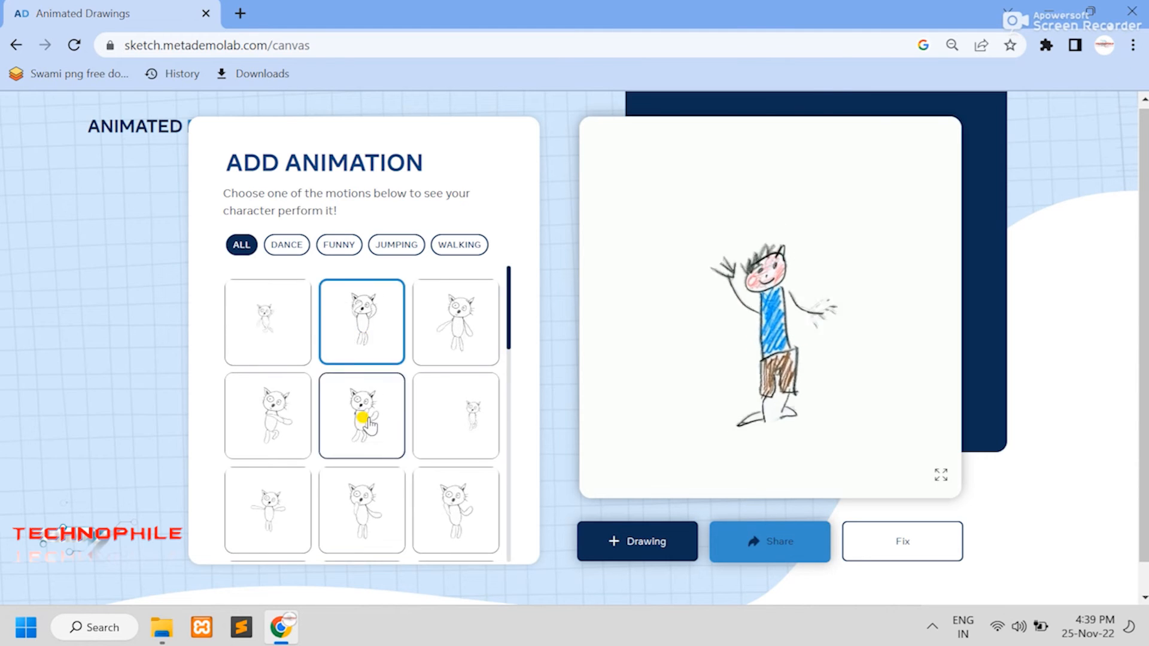
{"action": "scroll", "coordinate": [367, 482], "scroll_direction": "down", "scroll_amount": 3}
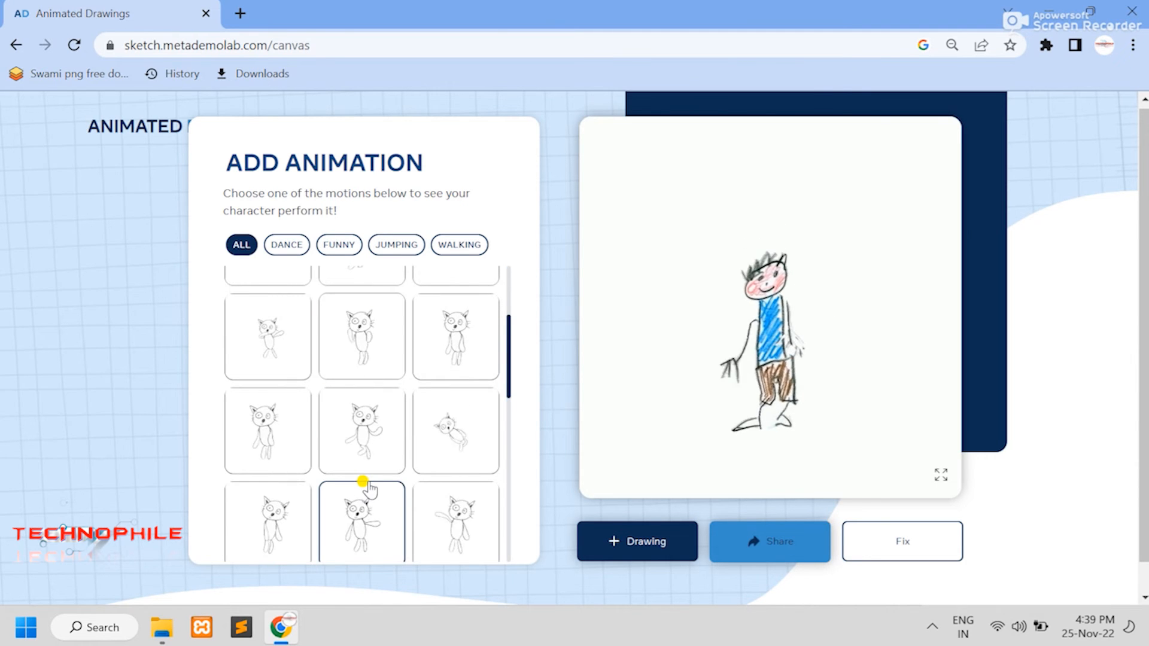
{"action": "left_click", "coordinate": [448, 515]}
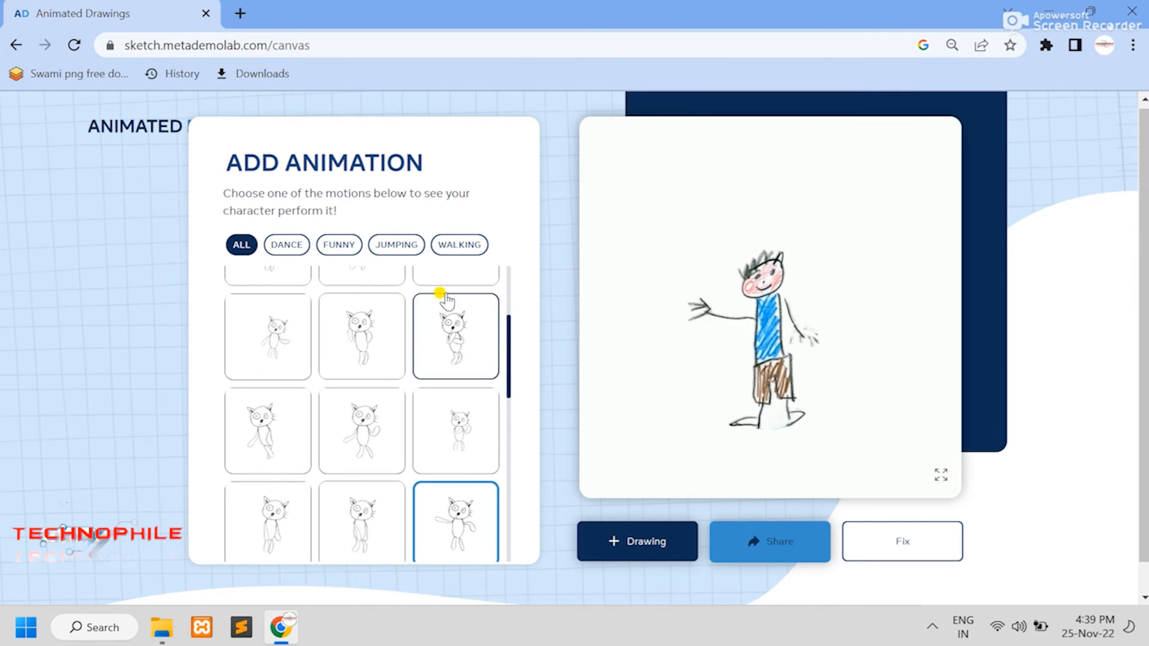
{"action": "left_click", "coordinate": [344, 246]}
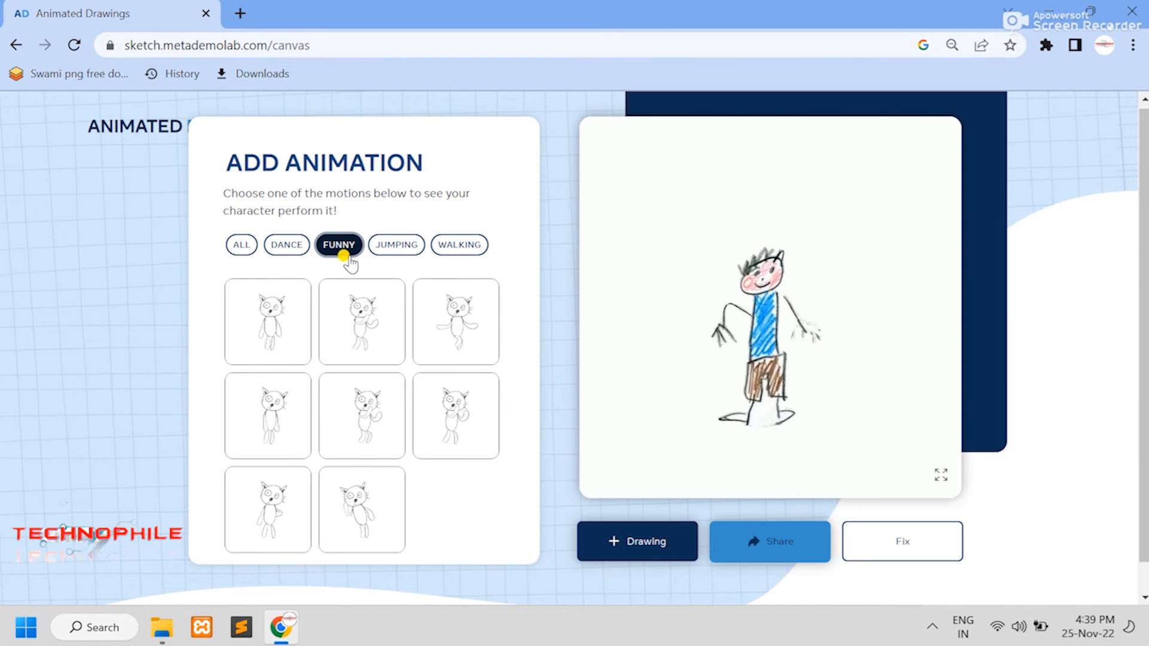
{"action": "left_click", "coordinate": [353, 512]}
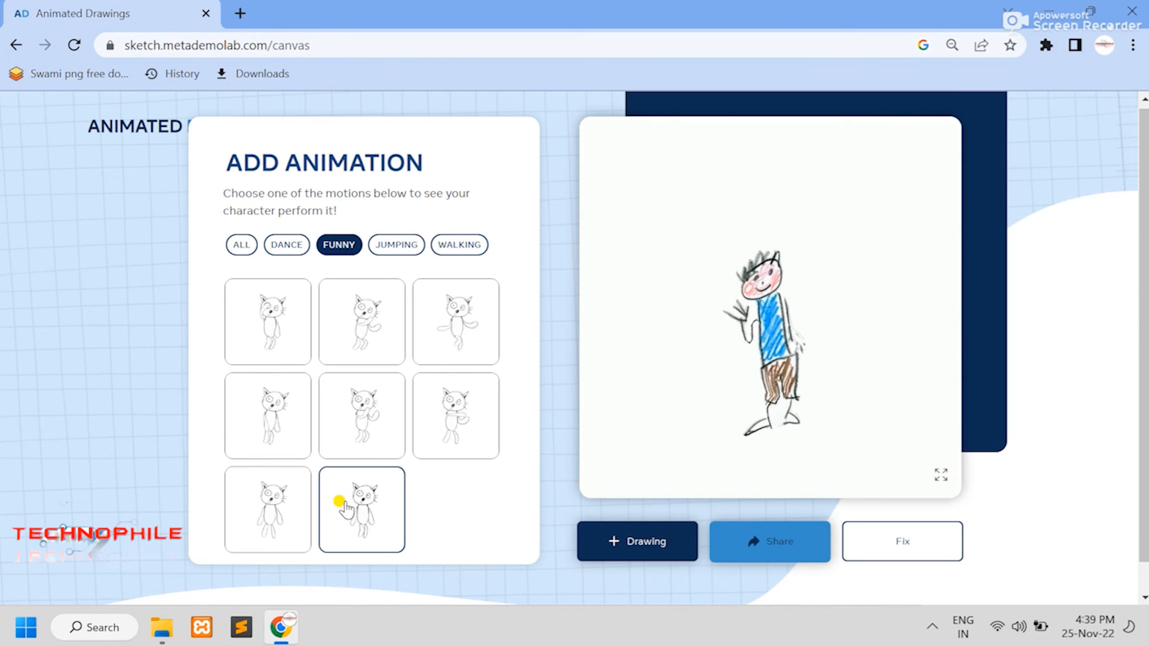
Filter the animations to Dance and try the third motion of the first row and of the second row.
{"action": "left_click", "coordinate": [284, 255]}
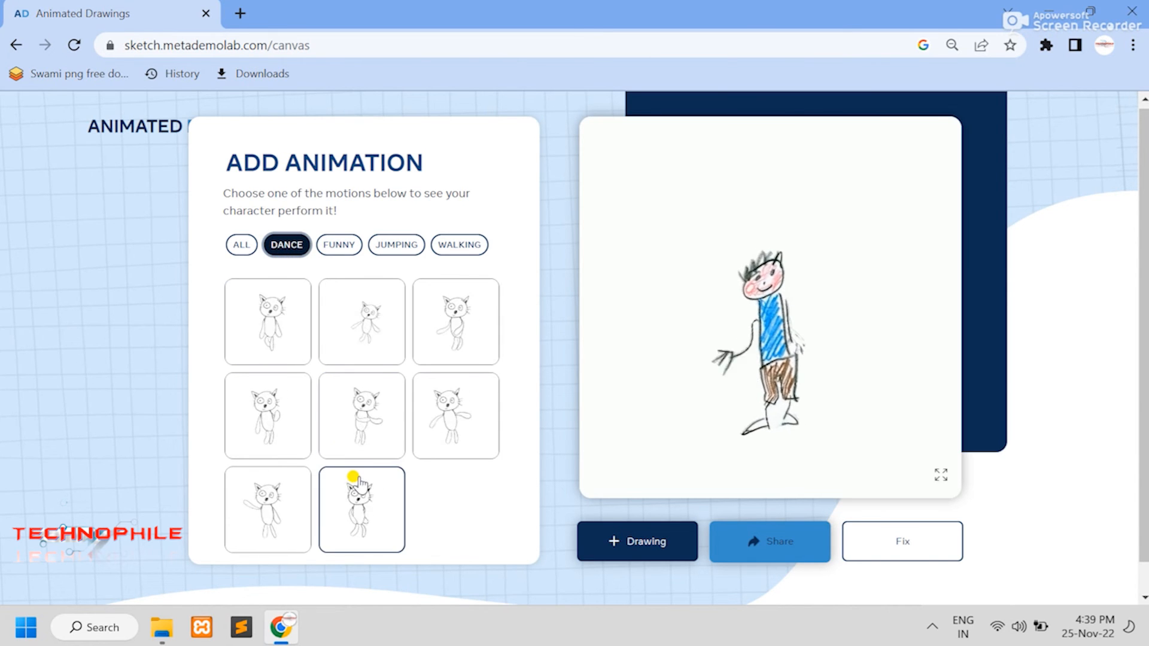
{"action": "left_click", "coordinate": [462, 329]}
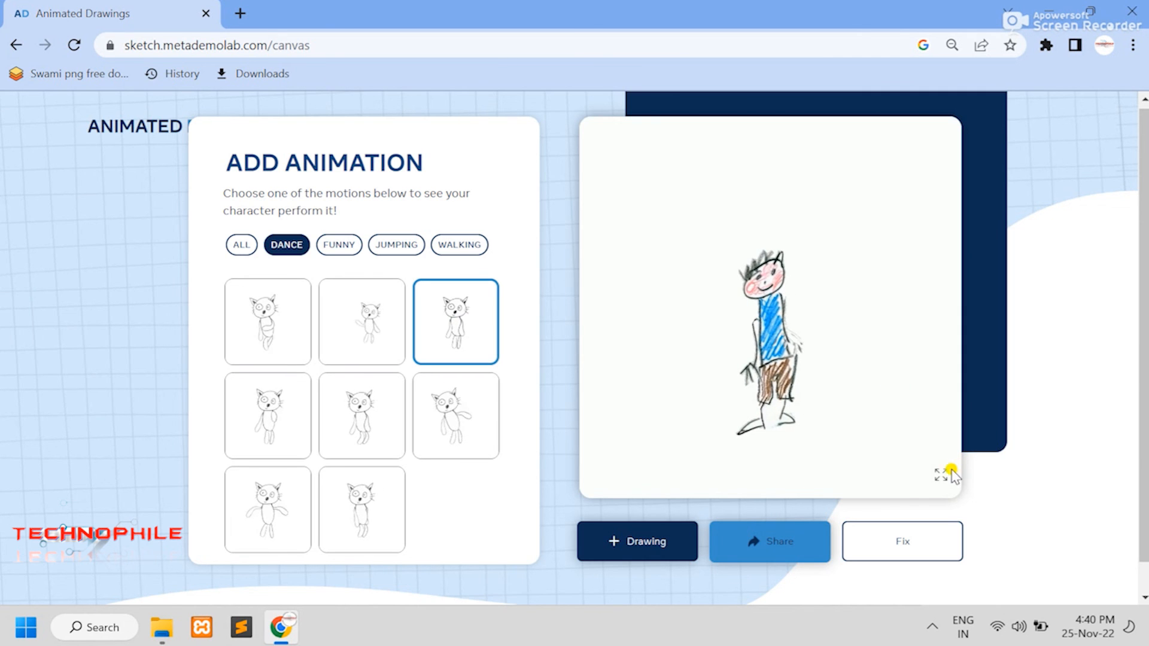
{"action": "left_click", "coordinate": [462, 413]}
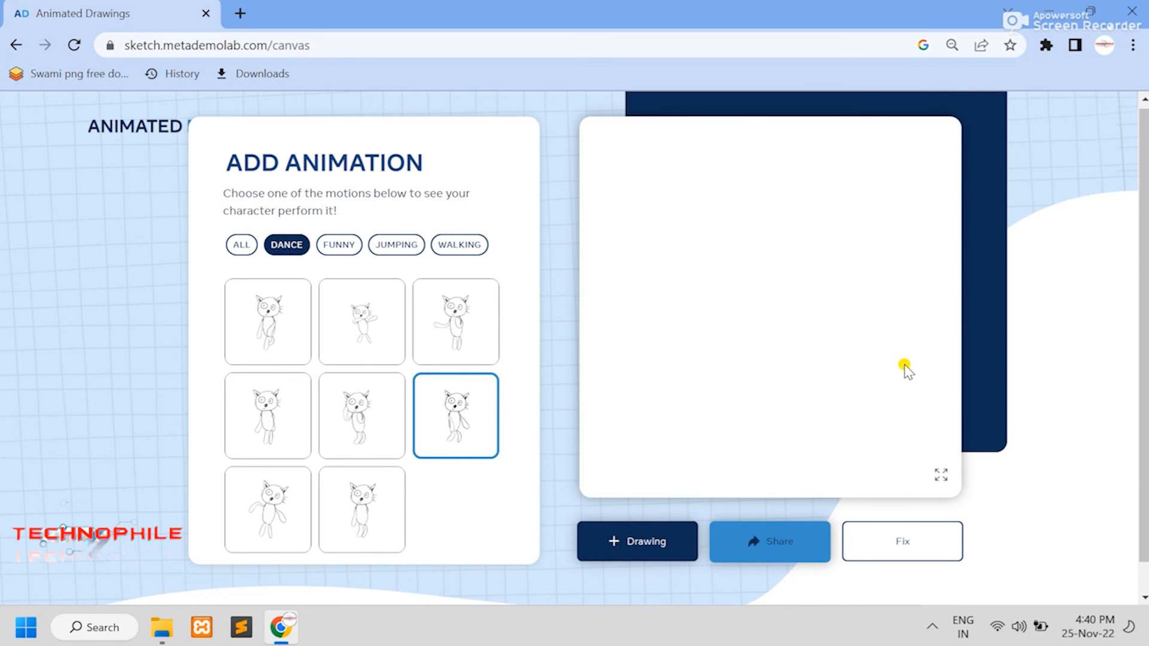
Show the boy's dance animation in full screen, download it as a video, and exit full screen.
{"action": "left_click", "coordinate": [941, 476]}
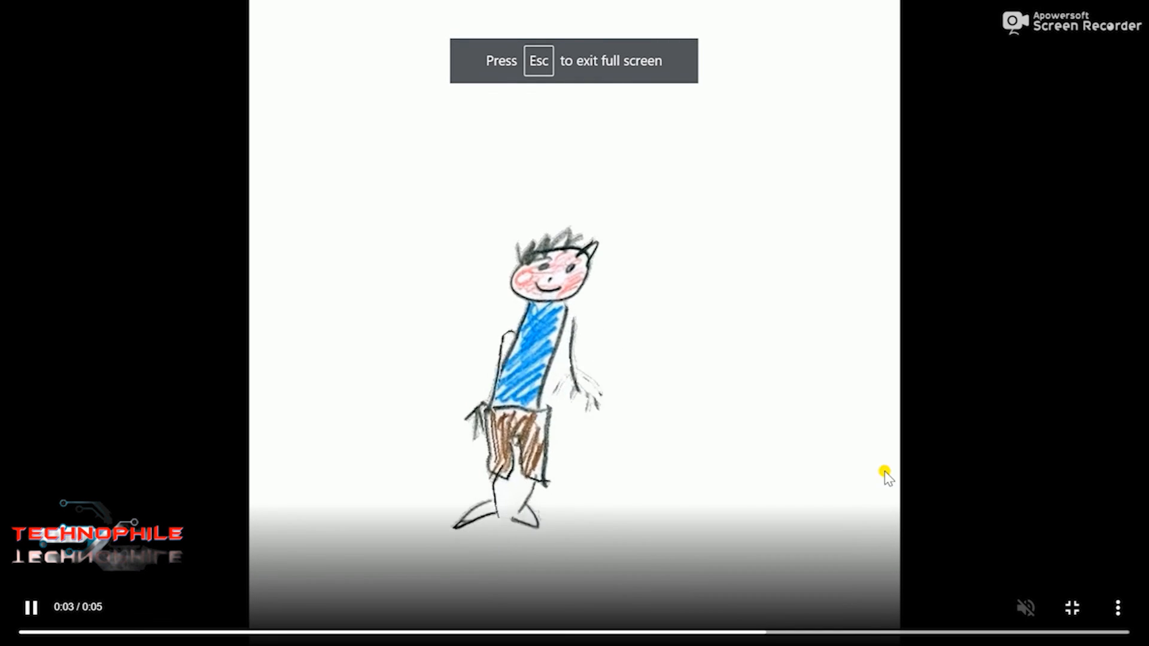
{"action": "left_click", "coordinate": [1118, 608]}
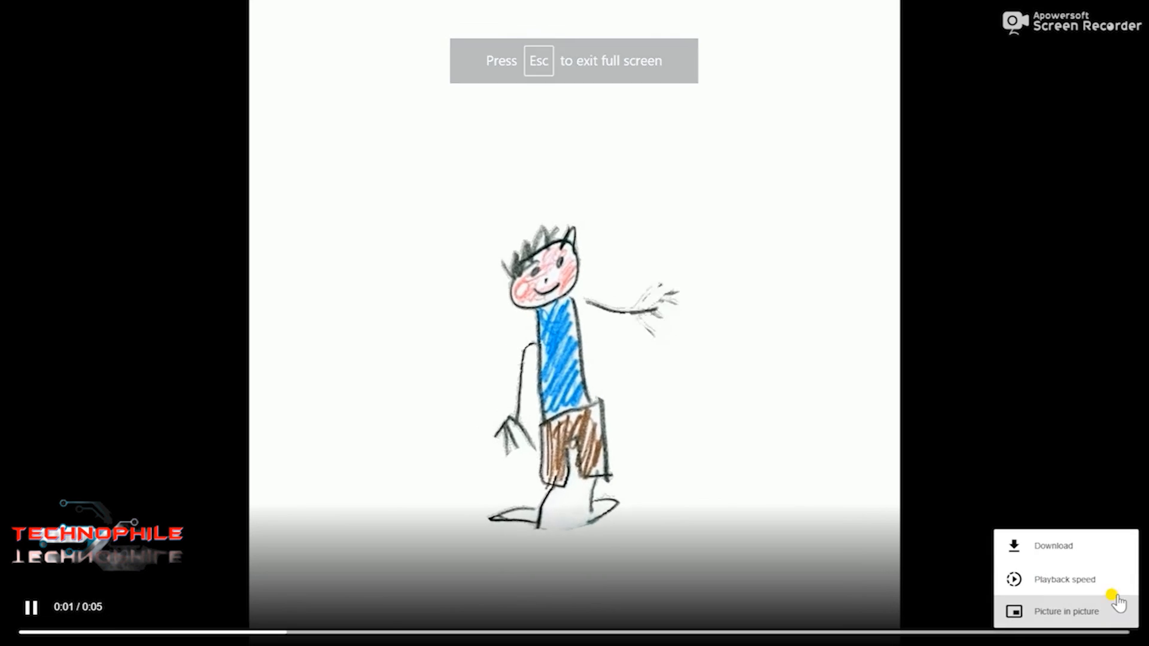
{"action": "left_click", "coordinate": [1053, 552]}
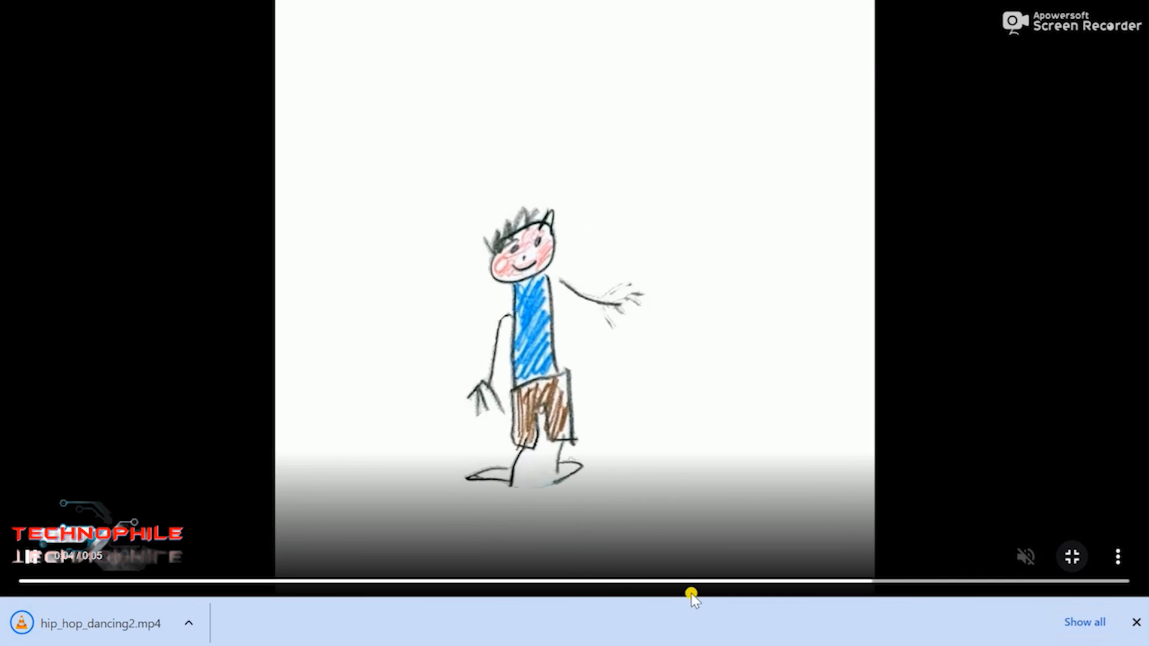
{"action": "left_click", "coordinate": [1068, 556]}
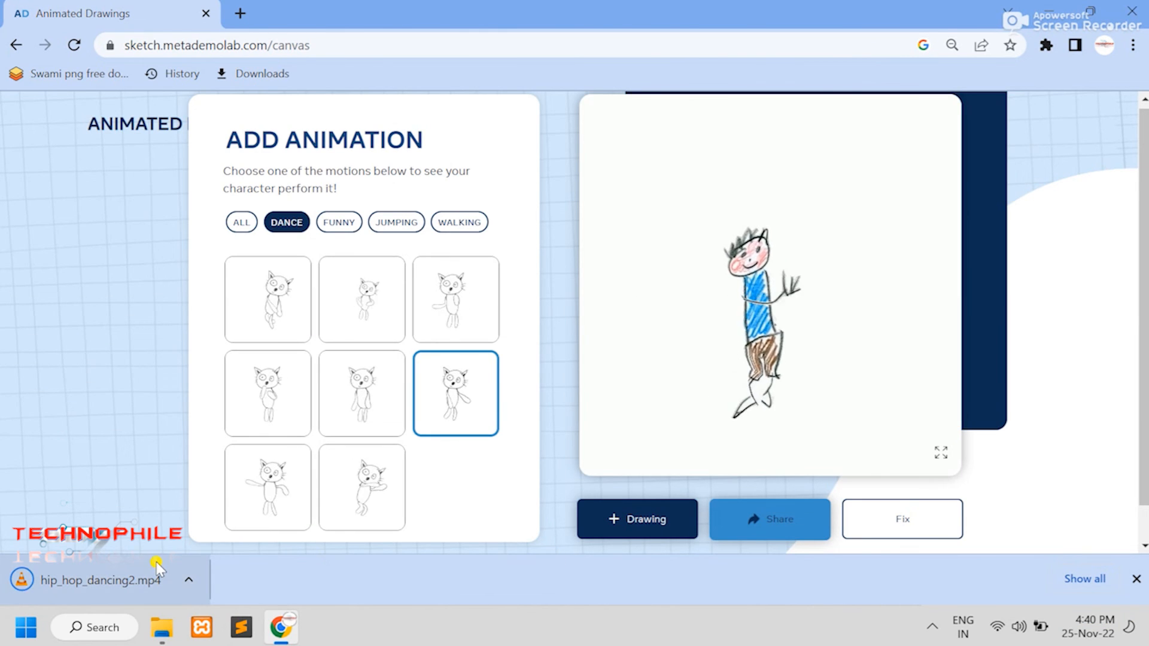
Play the downloaded hip_hop_dancing2.mp4 in VLC media player, decline the player update, and close the player.
{"action": "left_click", "coordinate": [139, 582]}
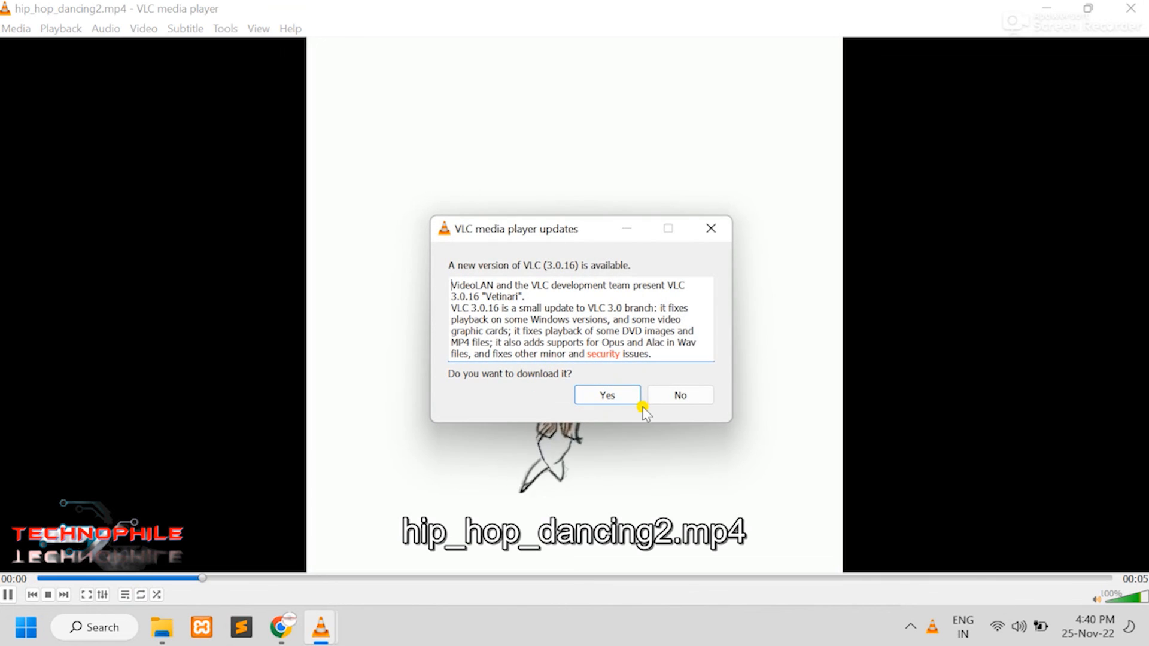
{"action": "left_click", "coordinate": [681, 395]}
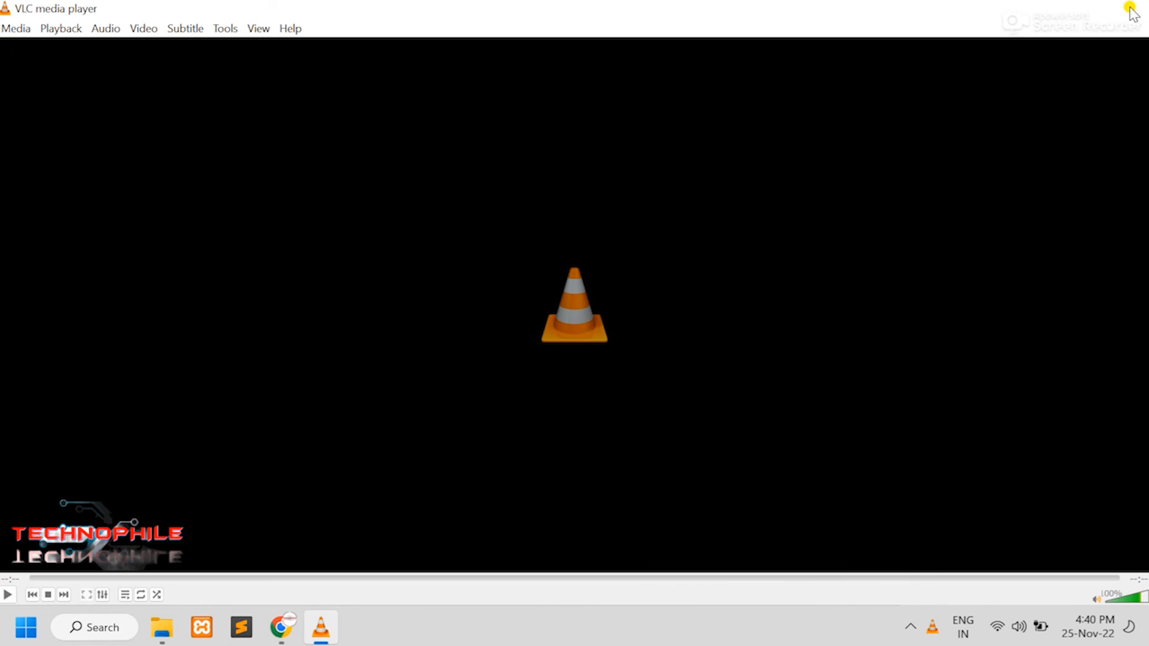
{"action": "left_click", "coordinate": [1132, 10]}
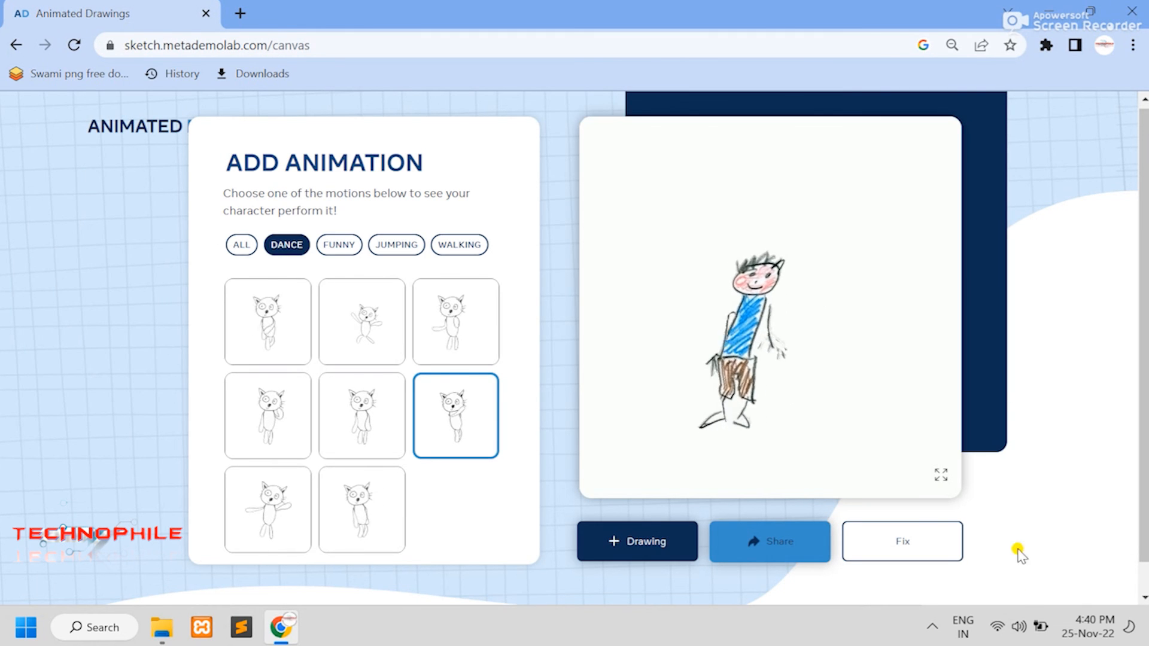
{"action": "left_click", "coordinate": [936, 627]}
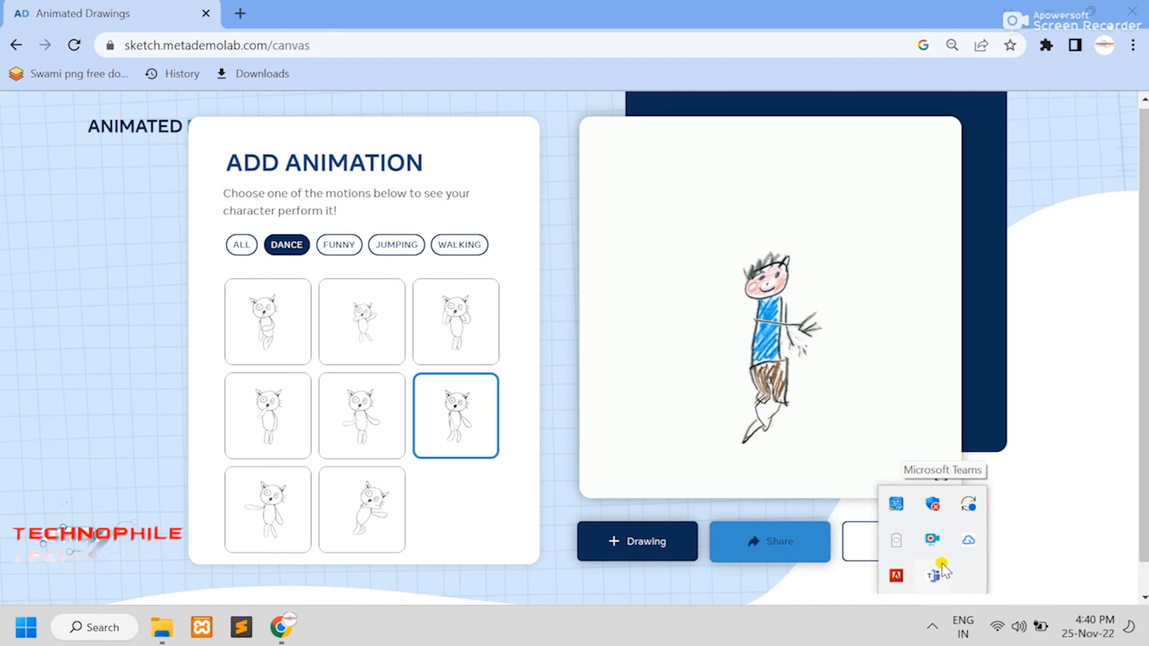